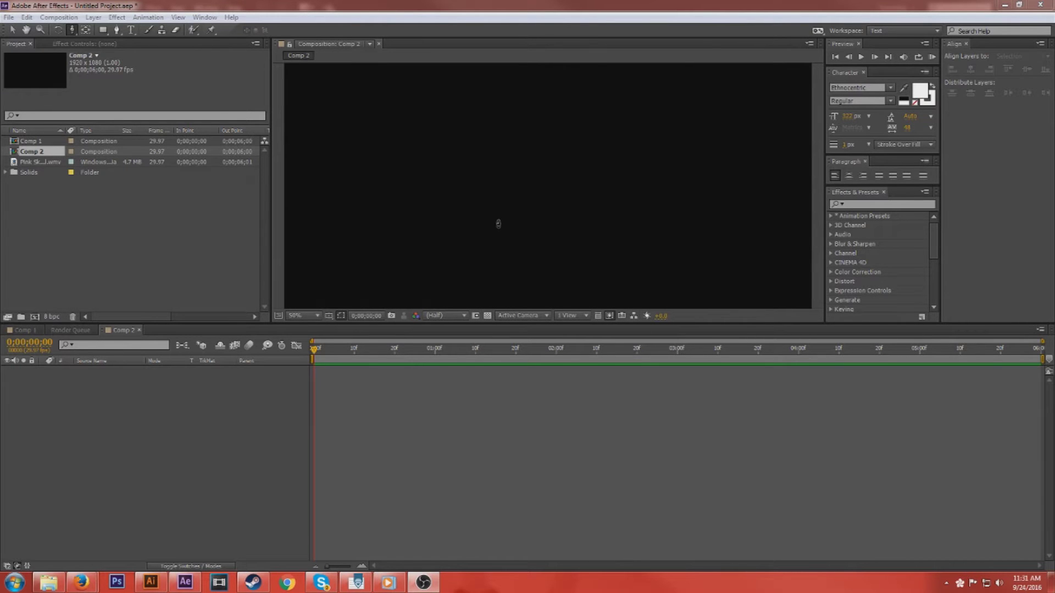
Switch to Comp 1 and scrub through the finished T3 outline write-on with sky footage inside
click(25, 330)
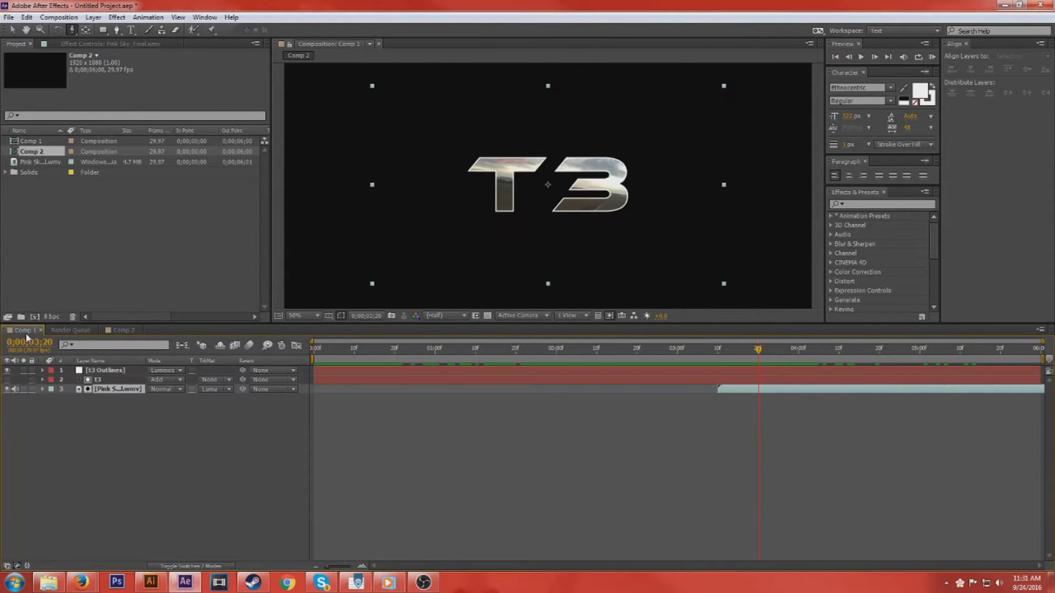
mouse_move(757, 353)
mouse_down()
mouse_move(332, 380)
mouse_move(430, 379)
mouse_move(690, 419)
mouse_move(868, 421)
mouse_up()
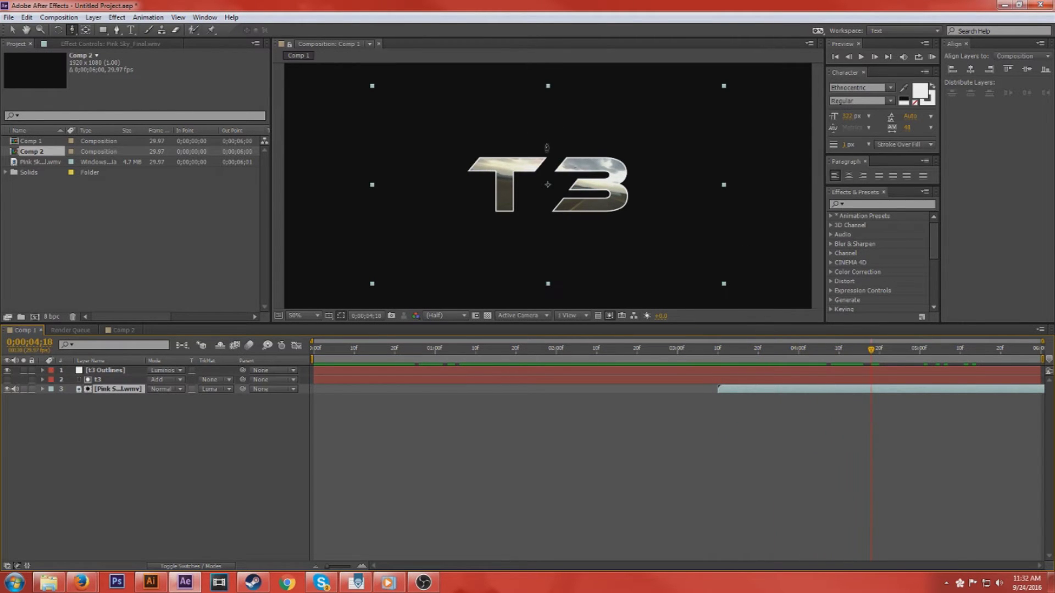
scroll(542, 196, up, 3)
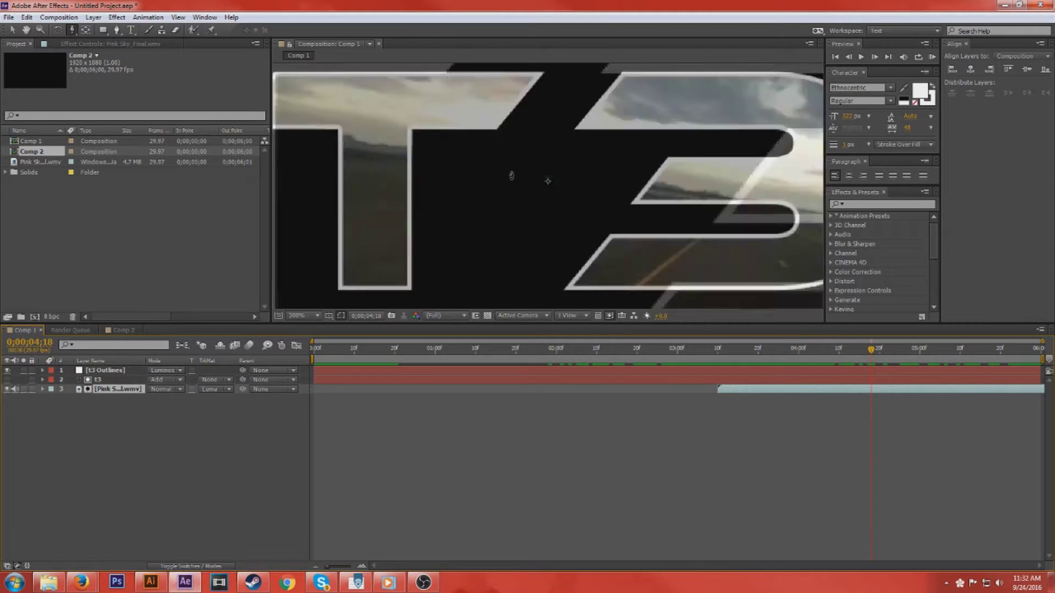
scroll(511, 175, down, 1)
scroll(511, 174, up, 1)
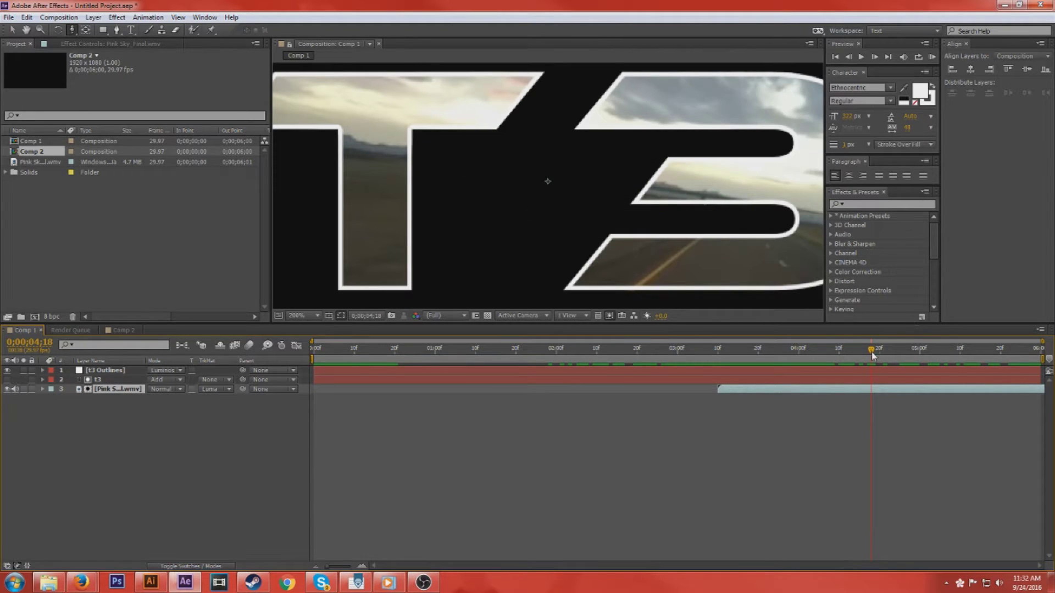
drag(872, 354, 791, 372)
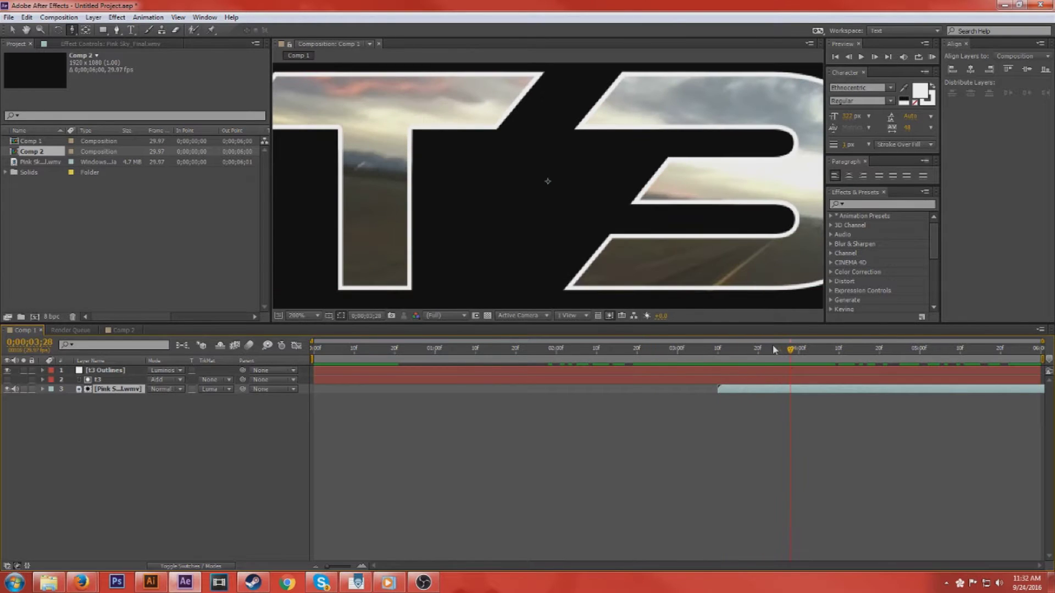
scroll(631, 183, down, 1)
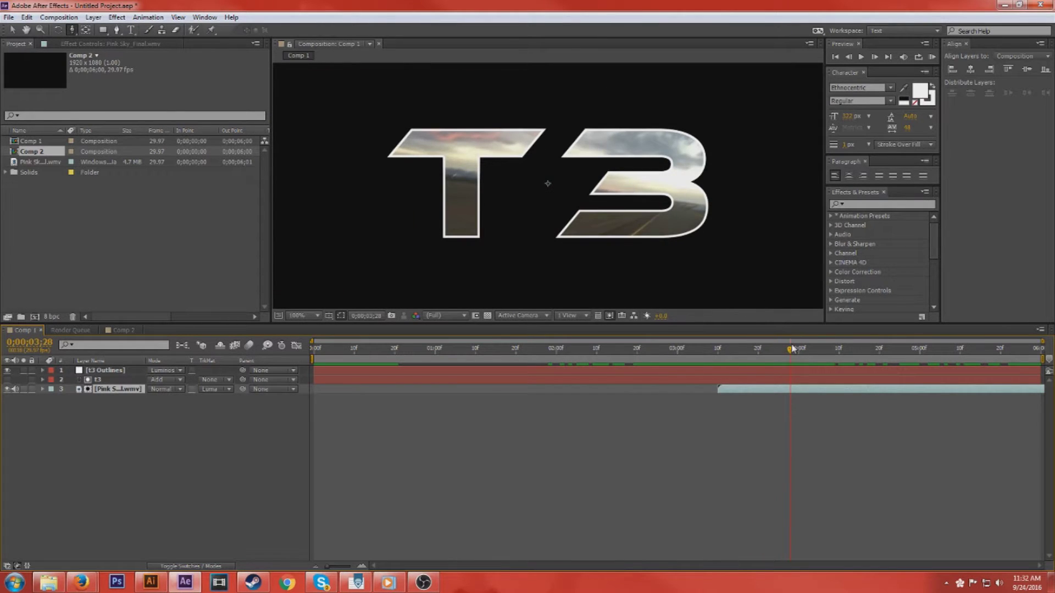
drag(793, 349, 787, 380)
In Comp 2, add a new text layer reading 'T3'
click(117, 329)
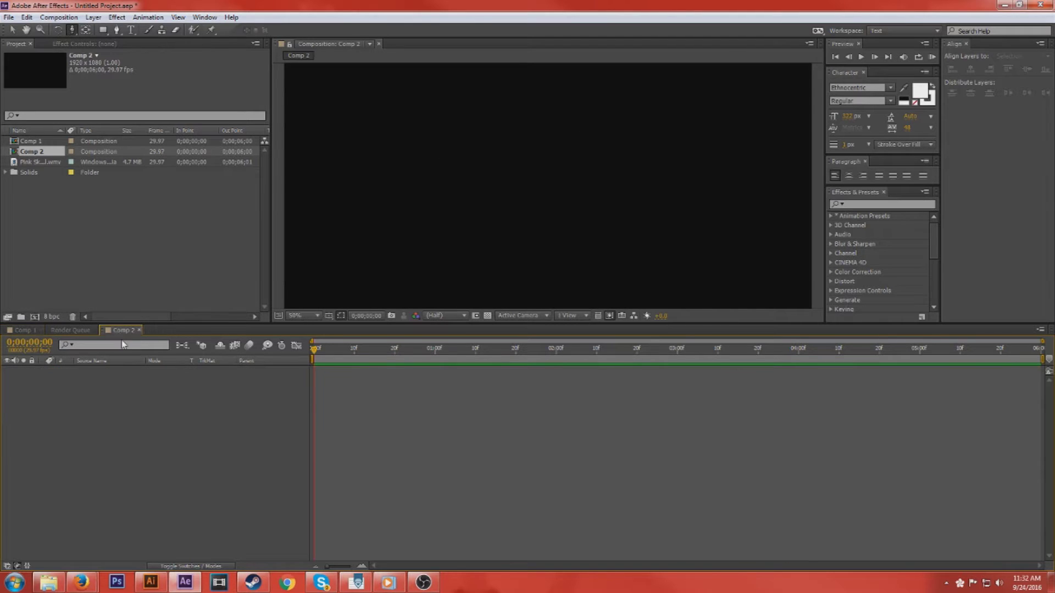
click(116, 17)
mouse_move(93, 17)
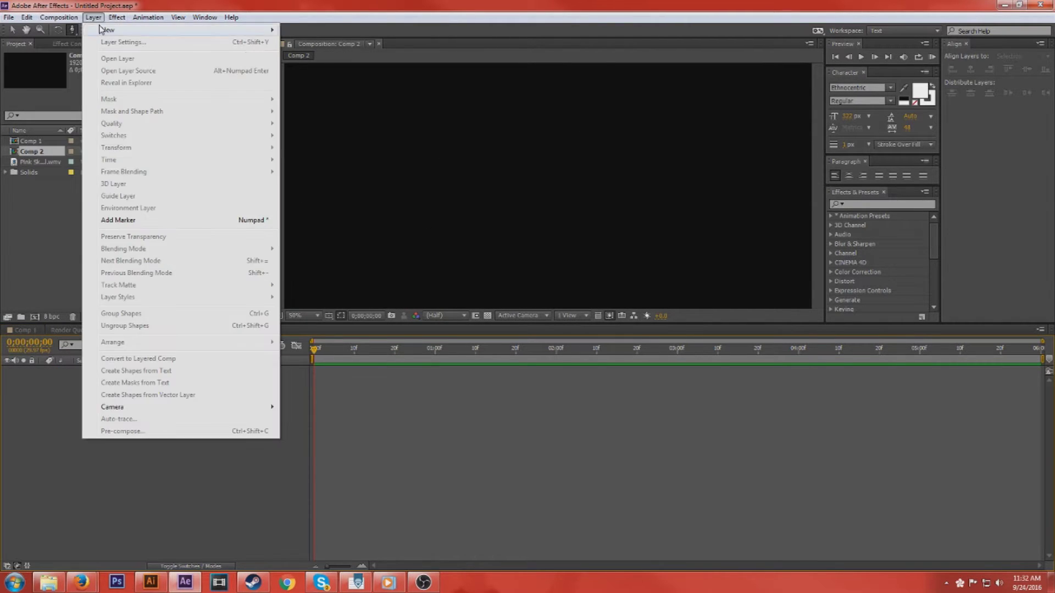
click(309, 35)
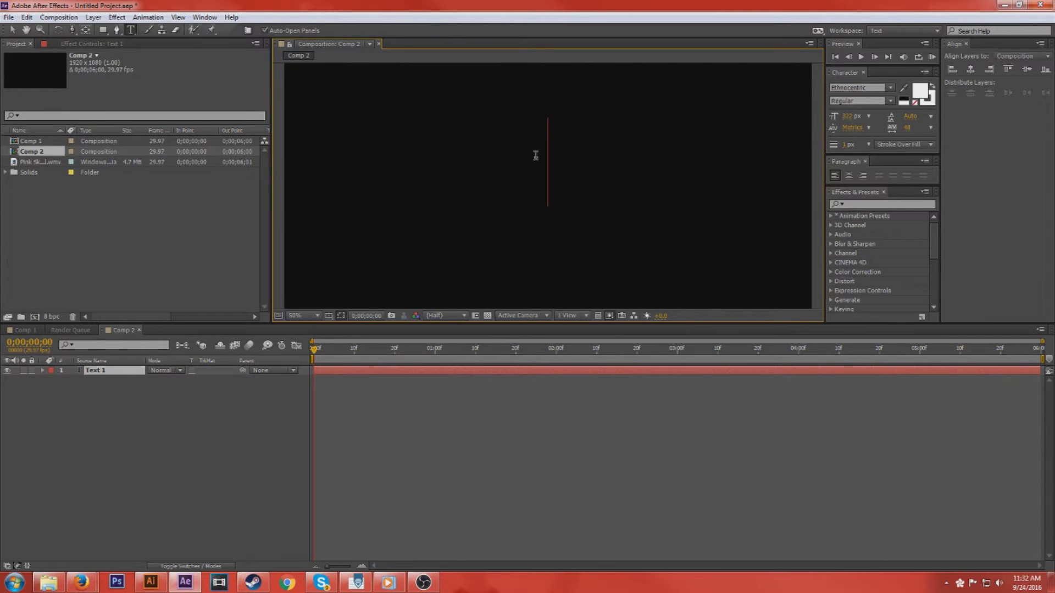
text(T)
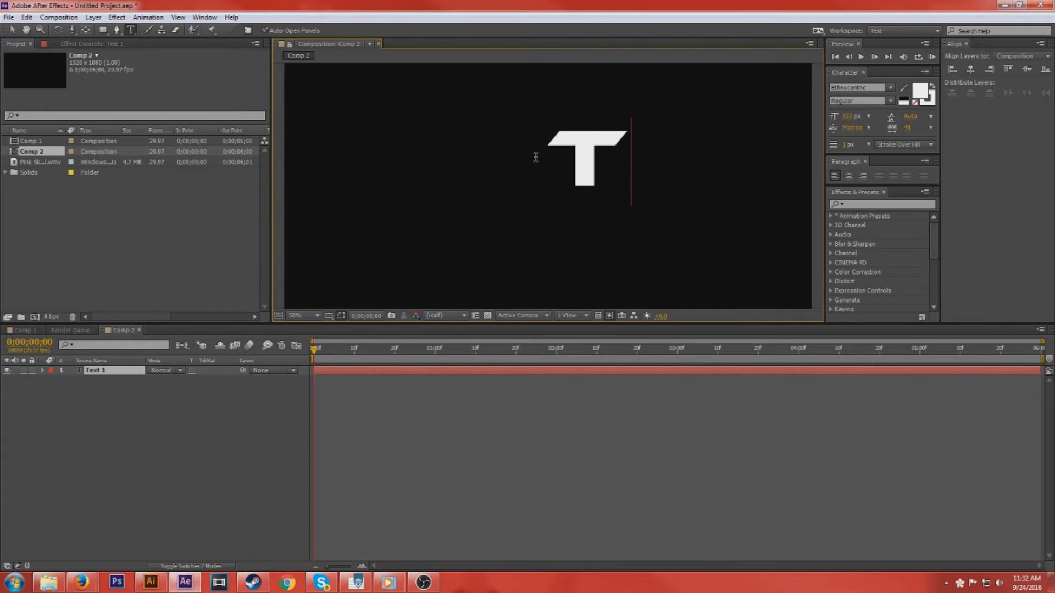
text(3)
scroll(569, 161, down, 1)
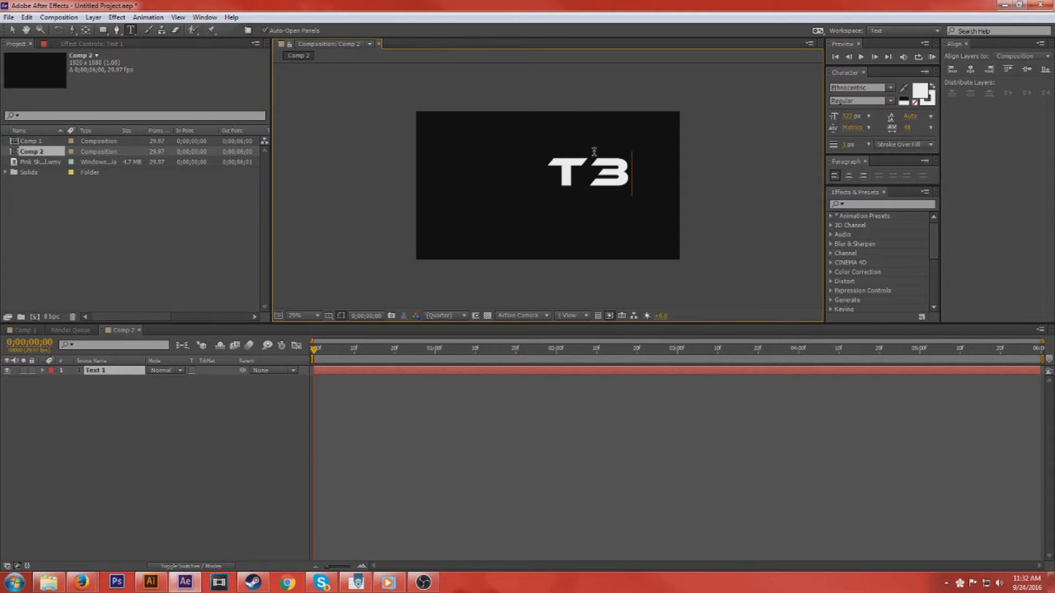
Centre the T3 text horizontally and vertically in the composition
click(971, 69)
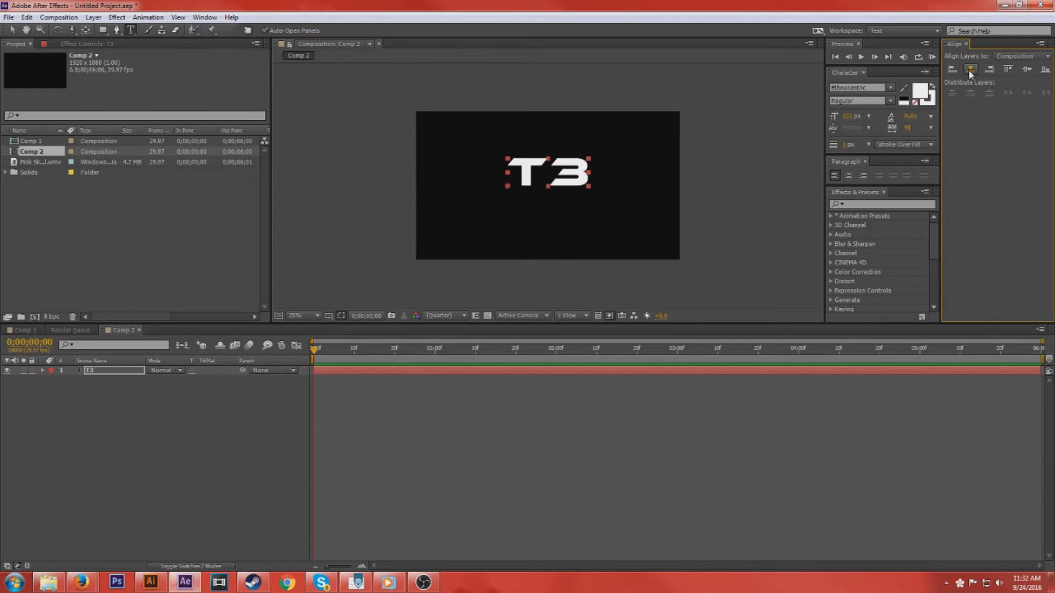
click(1026, 70)
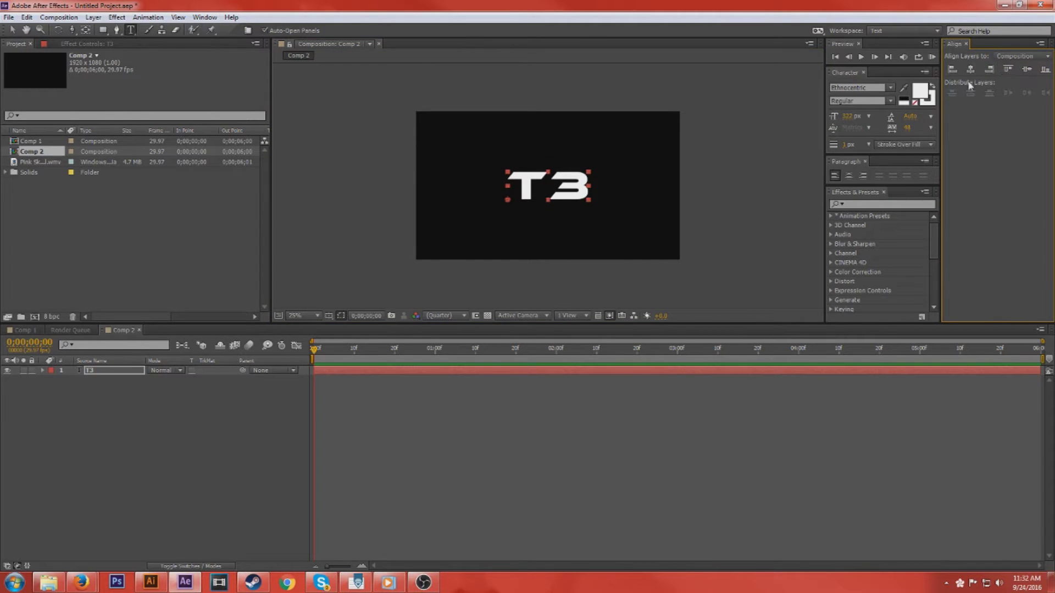
click(200, 20)
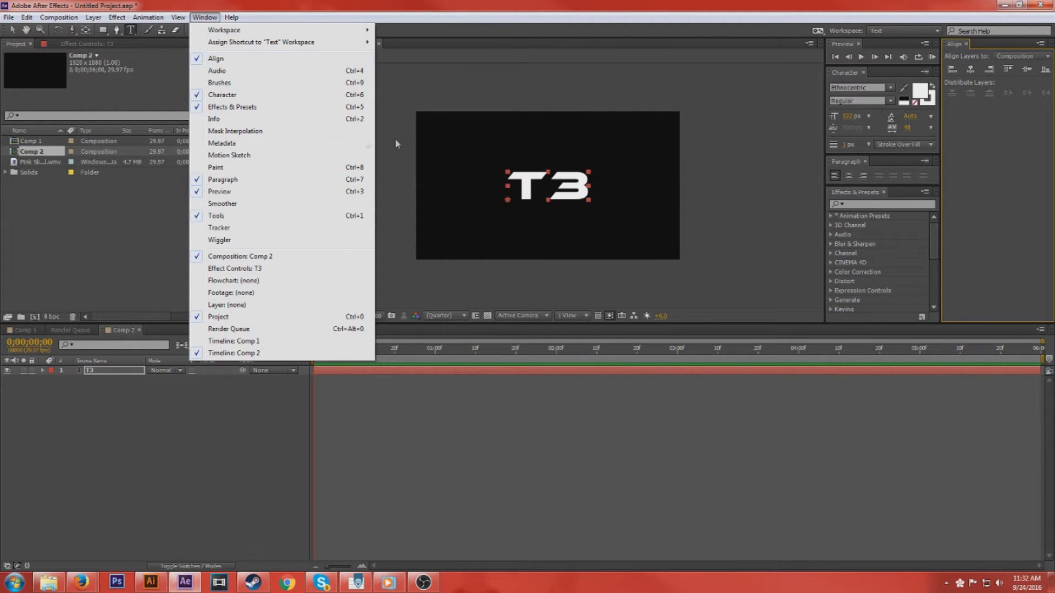
click(554, 5)
click(117, 378)
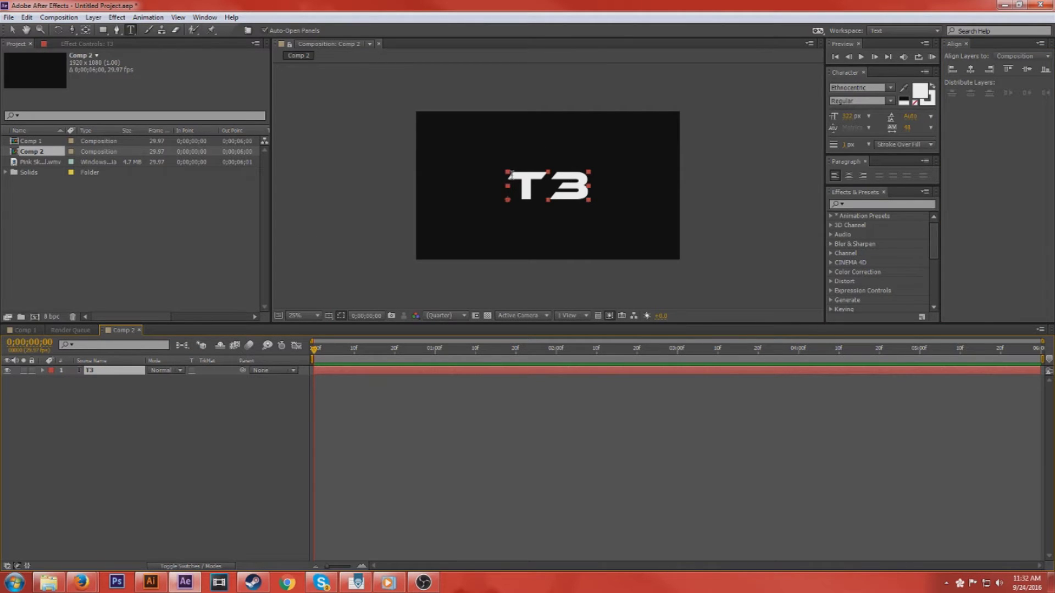
right_click(99, 377)
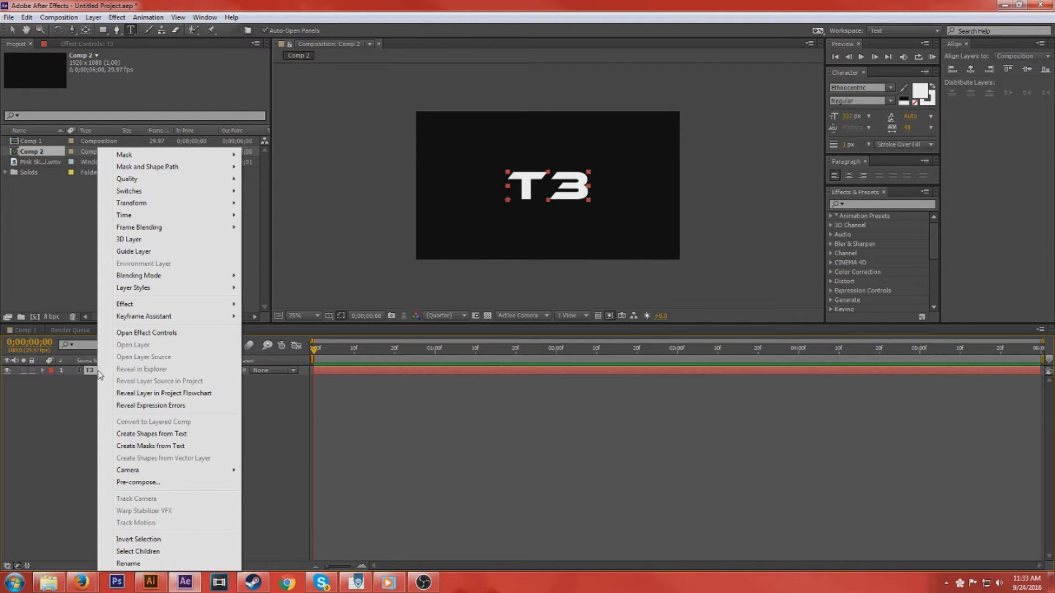
Create masks from the T3 text to get a T3 Outlines layer, viewed at 100%
click(176, 446)
key(/)
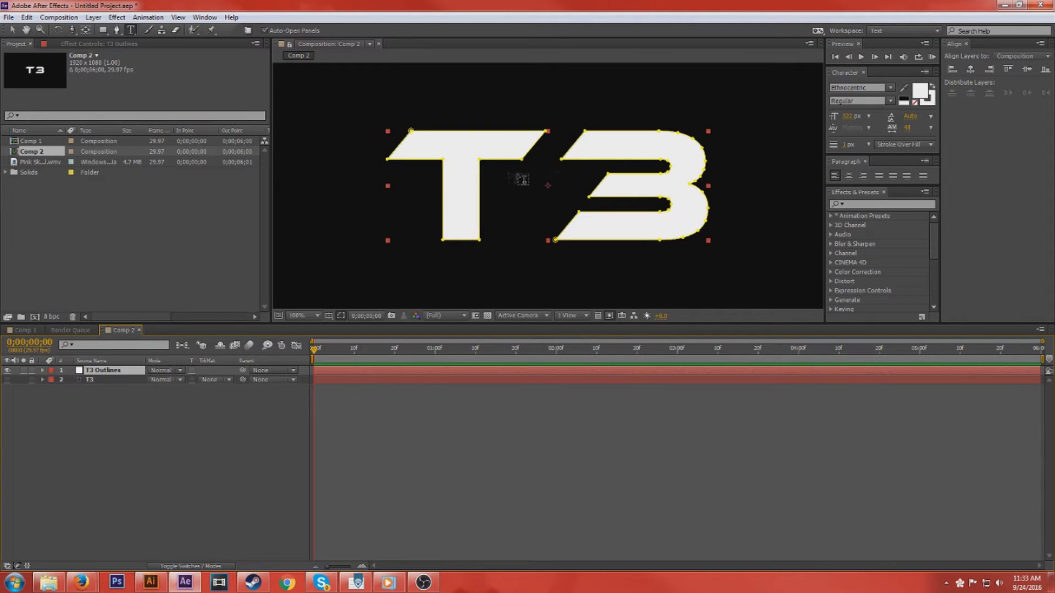
click(84, 407)
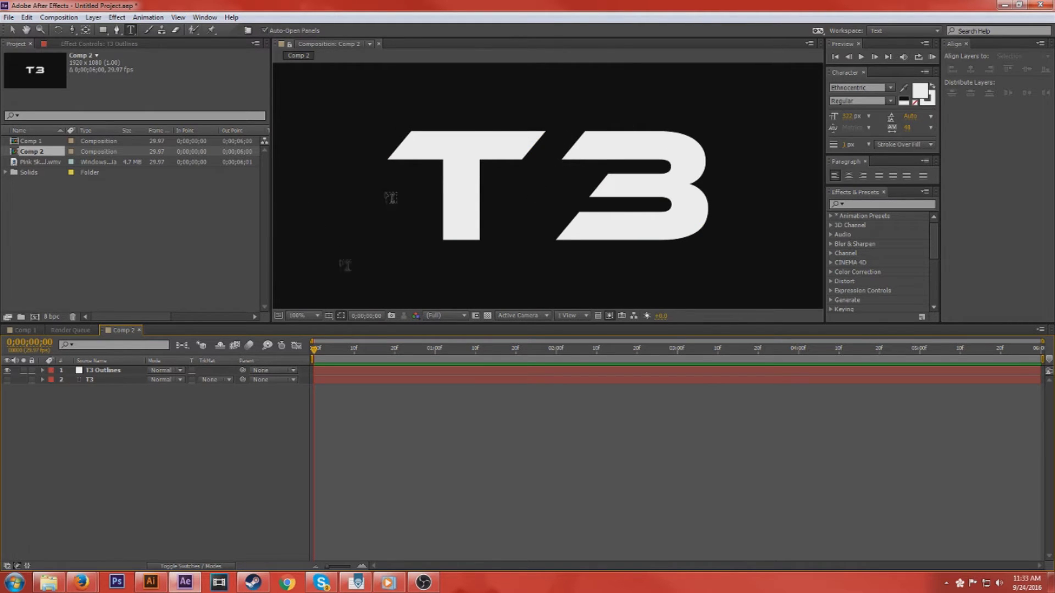
Add a Stroke effect to T3 Outlines with Reveal Original Image paint style and All Masks checked
click(100, 369)
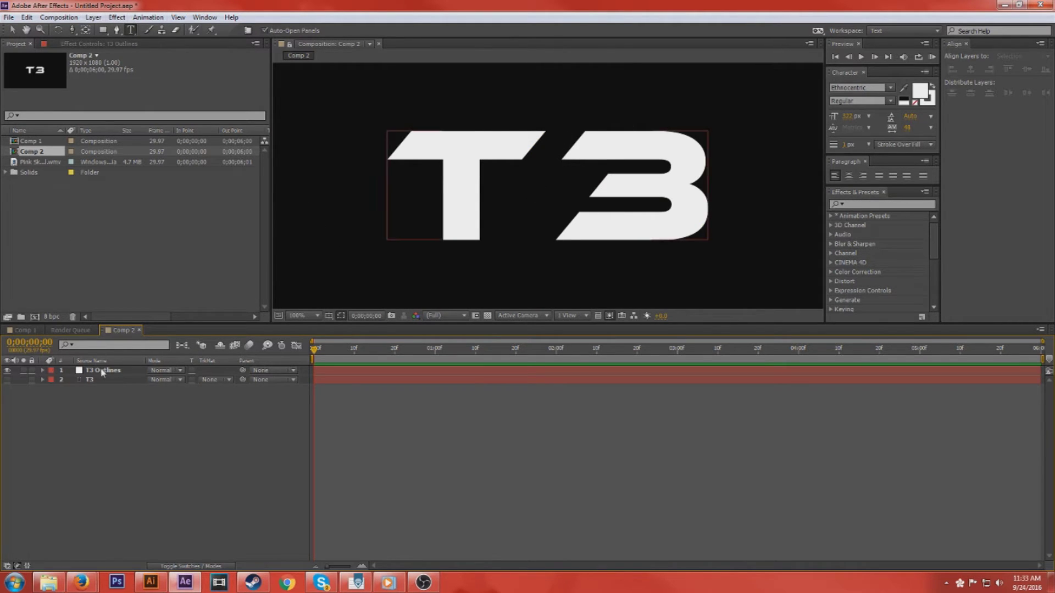
click(117, 17)
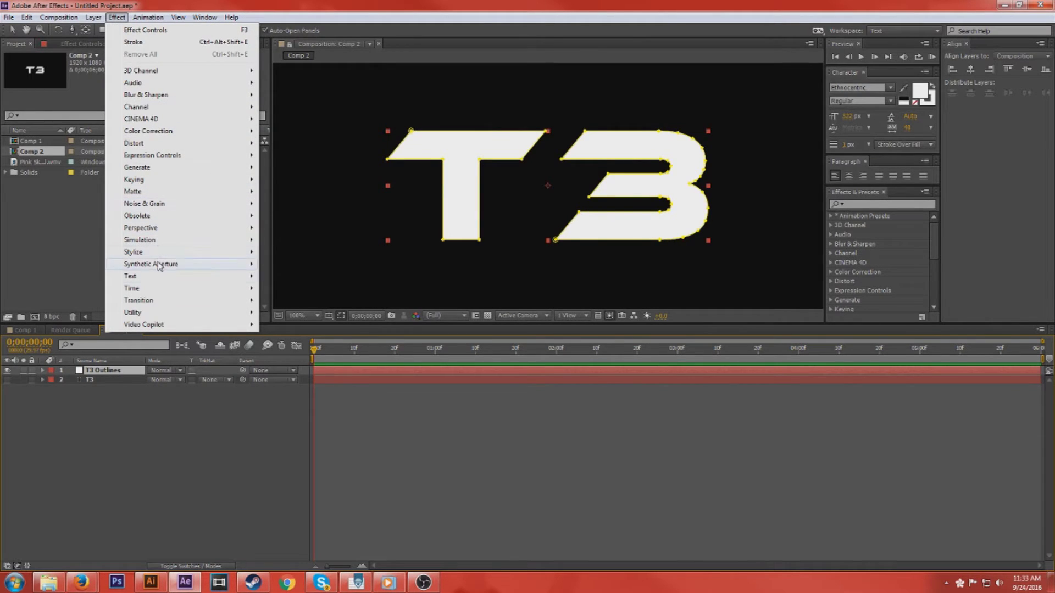
mouse_move(154, 167)
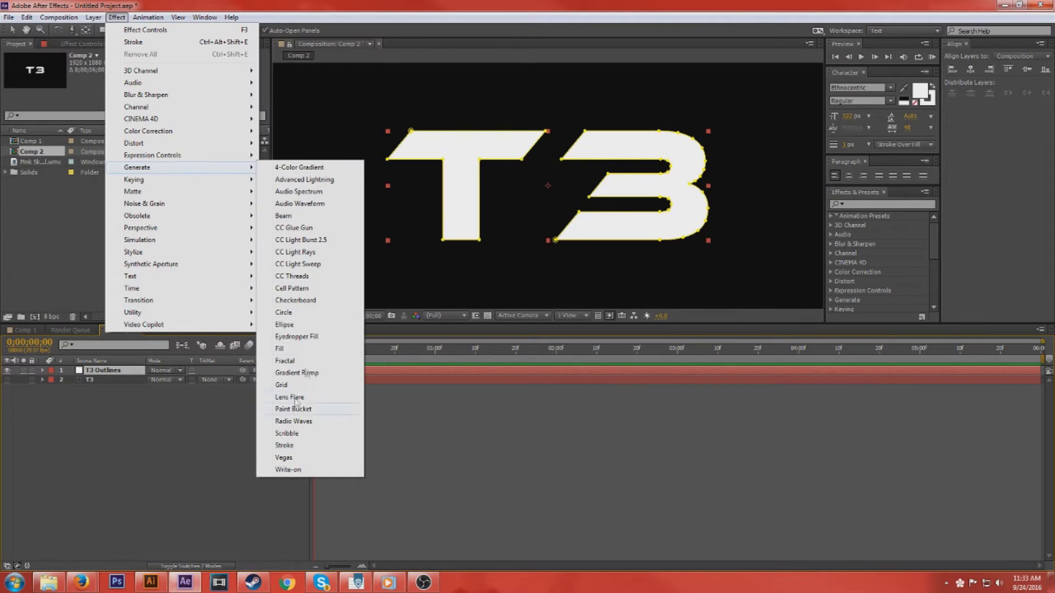
click(287, 445)
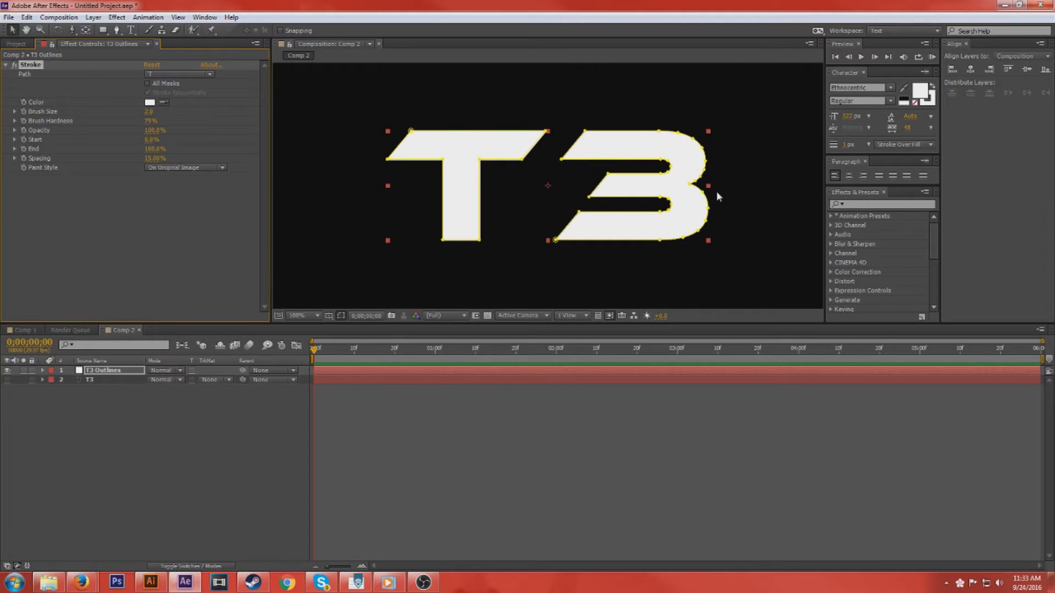
click(190, 172)
click(190, 217)
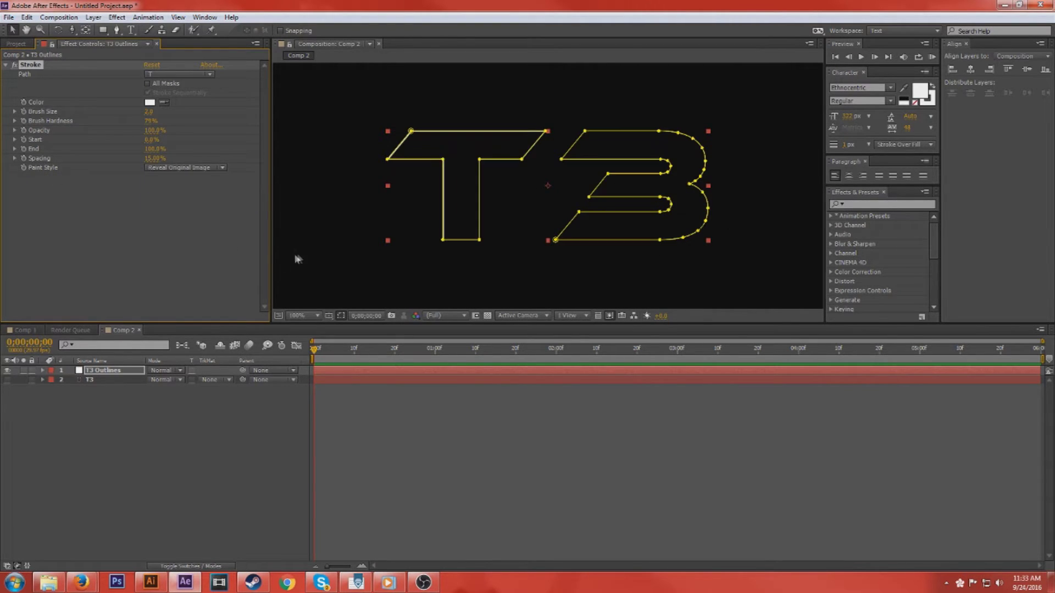
click(360, 436)
key(space)
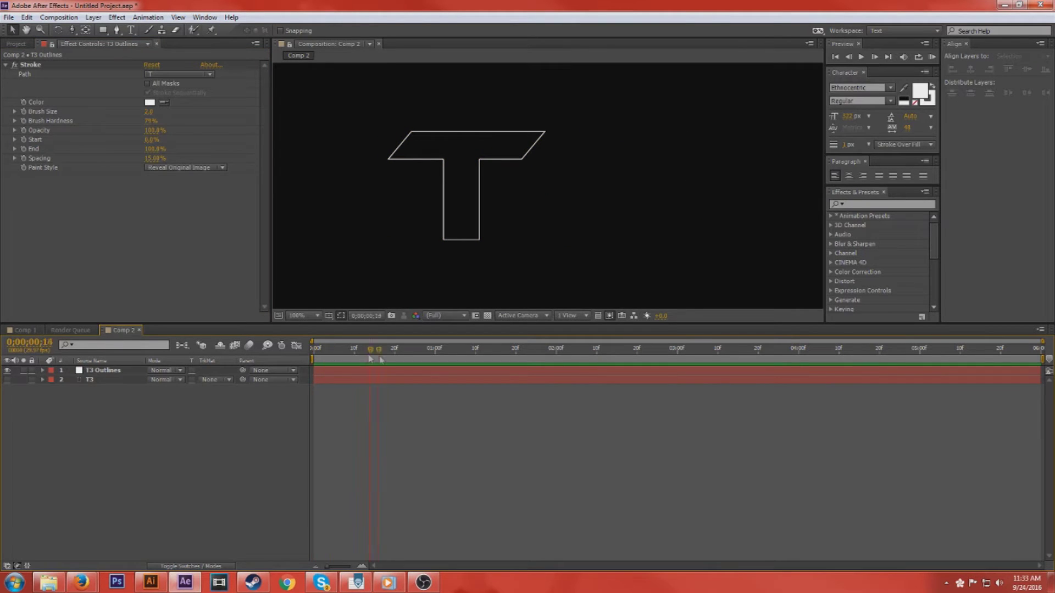
key(space)
click(148, 85)
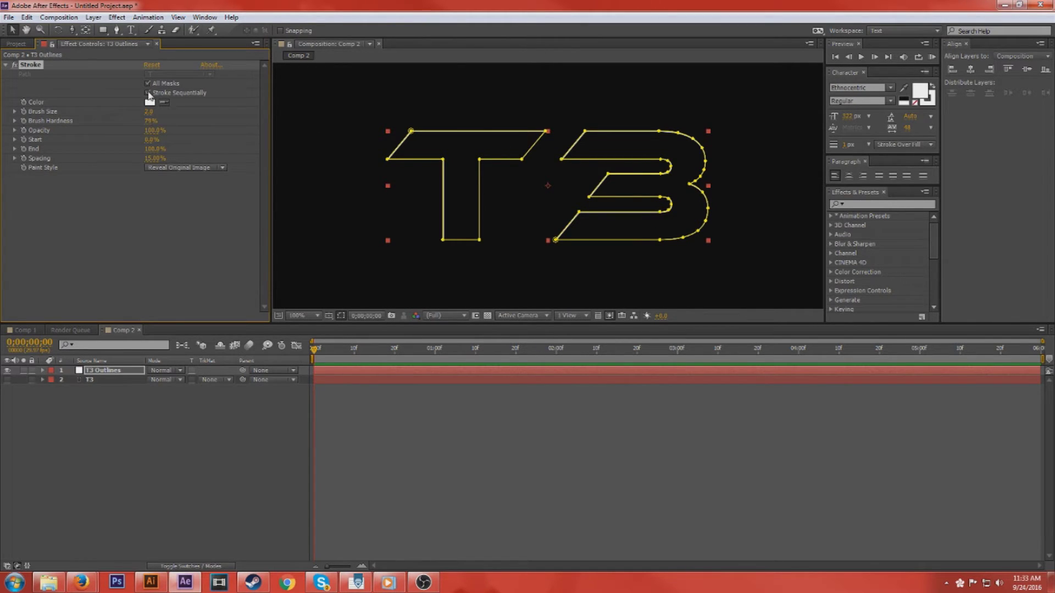
click(272, 405)
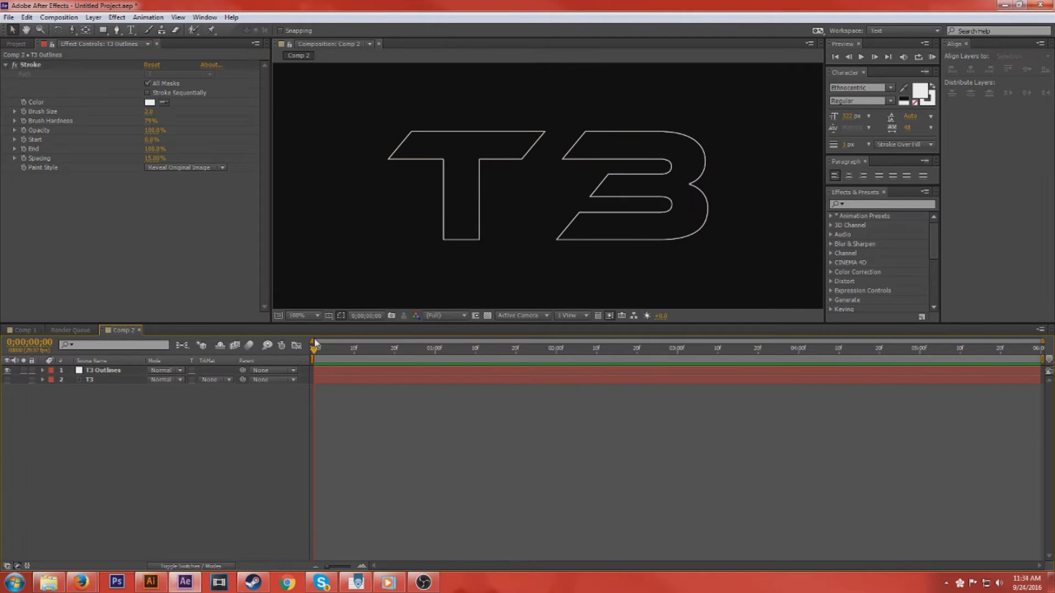
Keyframe the Stroke End at 0% around 1;10 and 100% around 3;20
click(435, 348)
alt+click(24, 149)
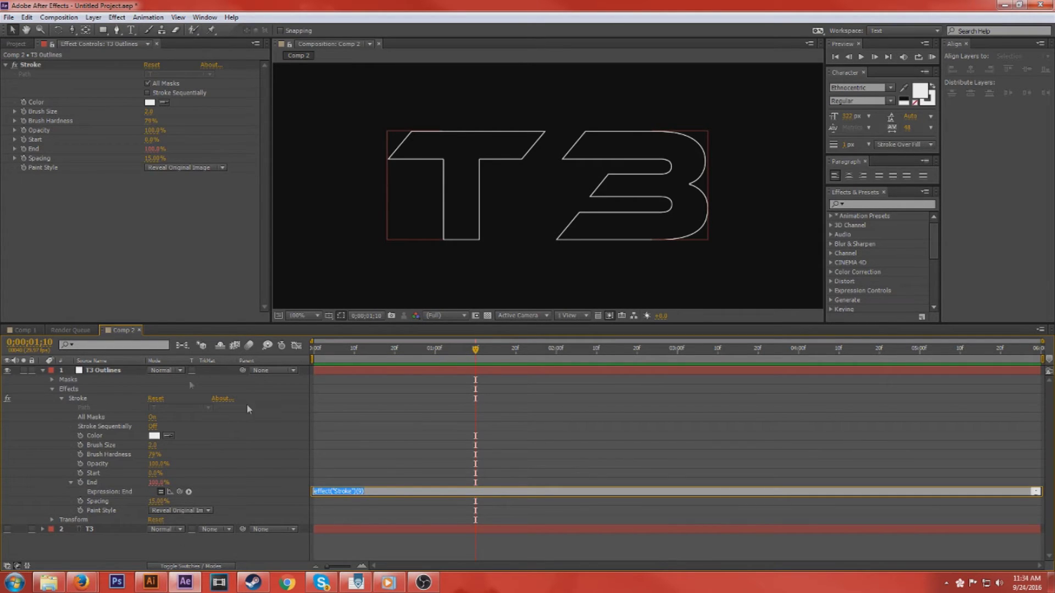
click(78, 486)
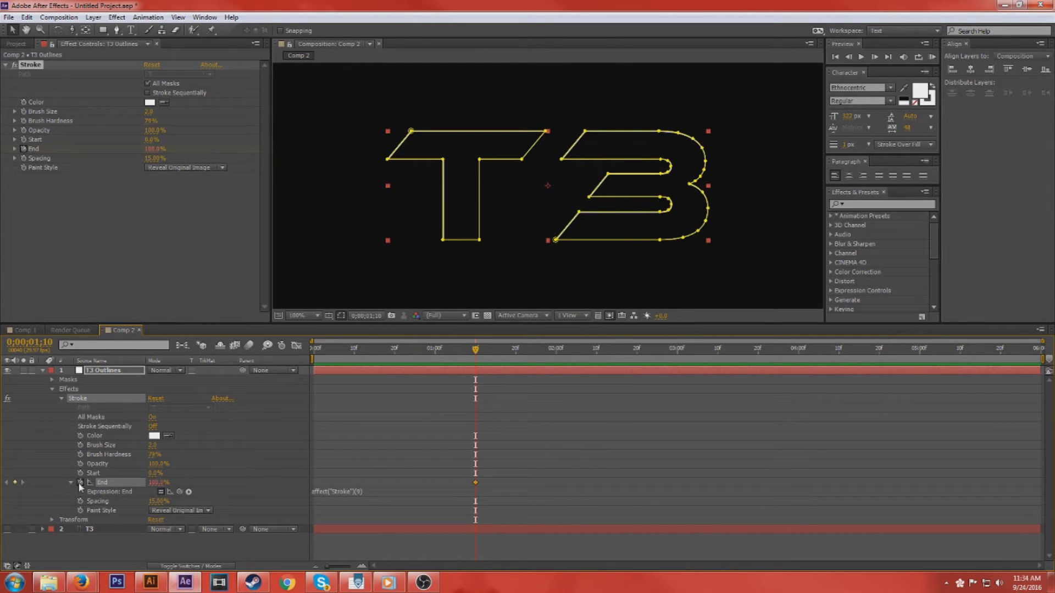
click(151, 483)
text(0)
key(Return)
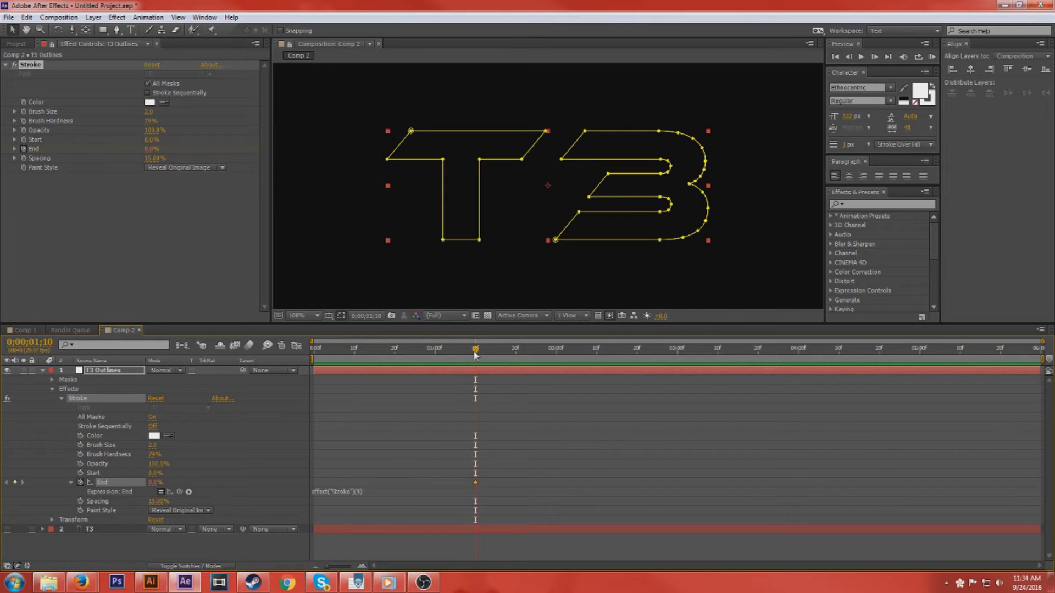
drag(476, 354, 759, 419)
click(154, 485)
key(Return)
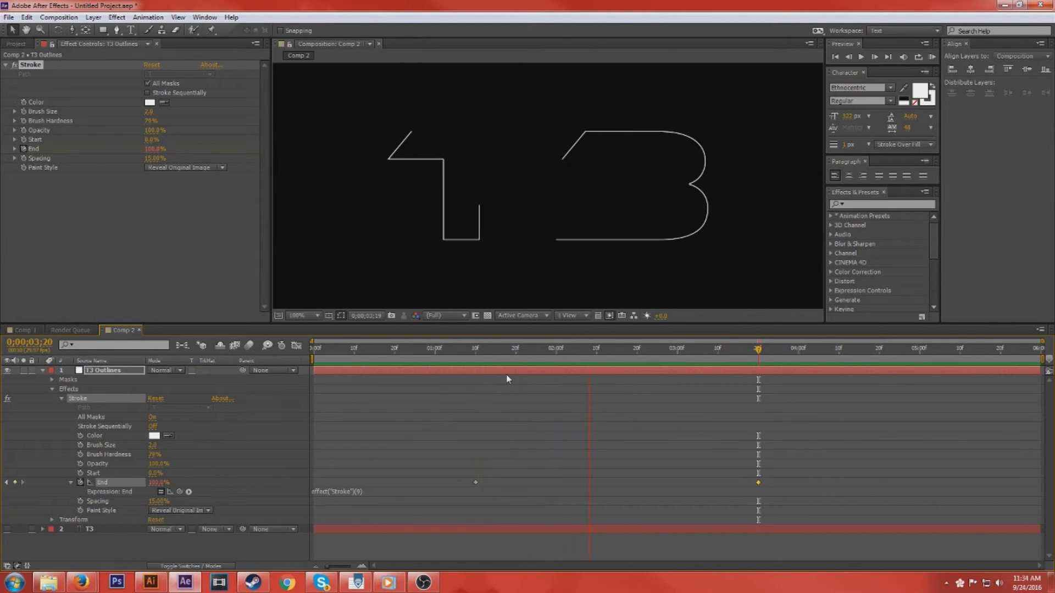
RAM-preview the T3 write-on animation and return to mid-animation
click(861, 57)
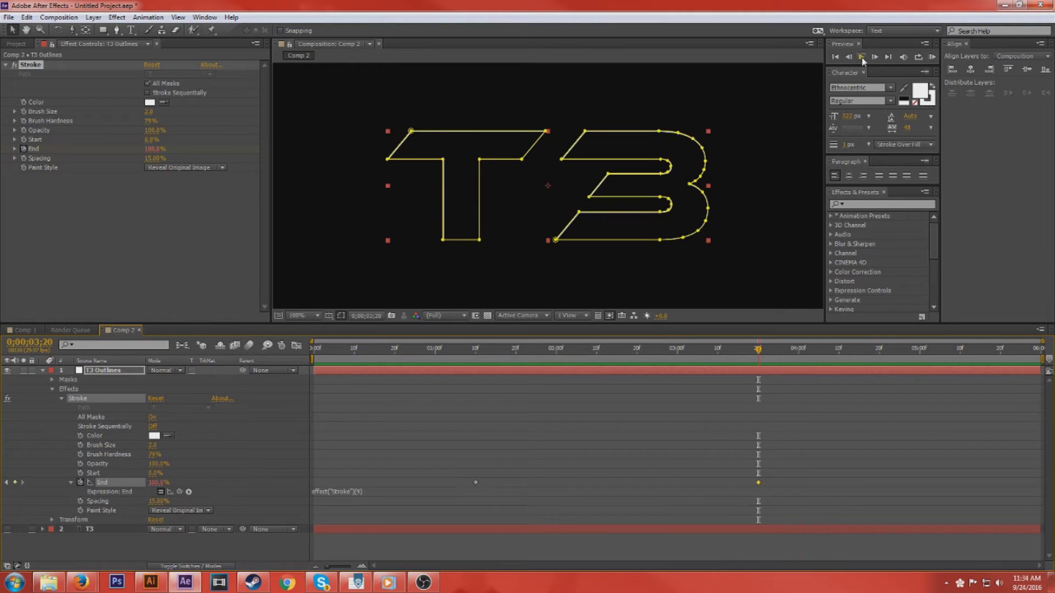
click(738, 487)
click(758, 482)
click(284, 236)
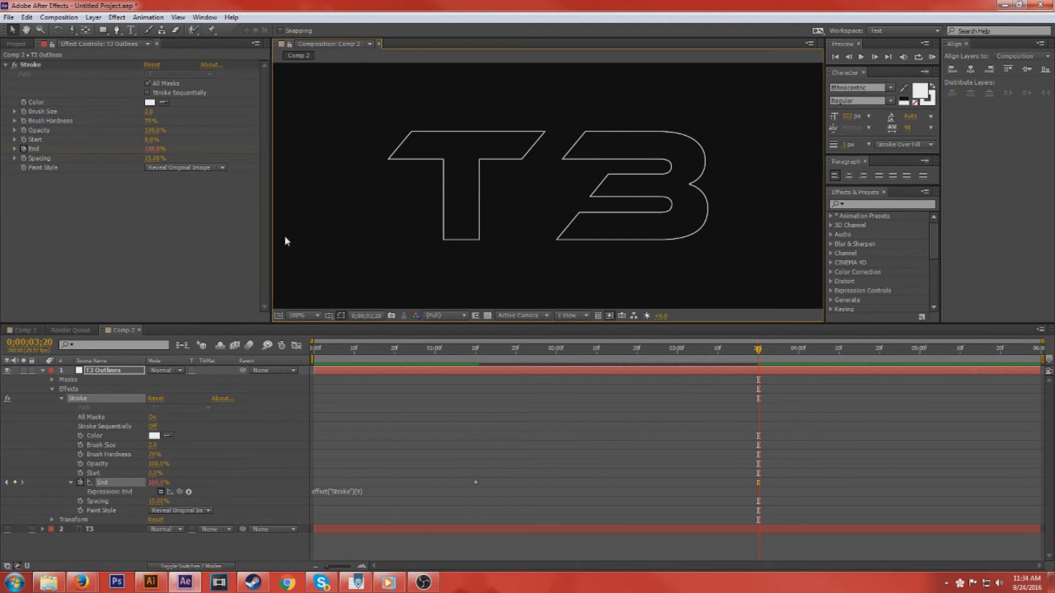
key(KP_0)
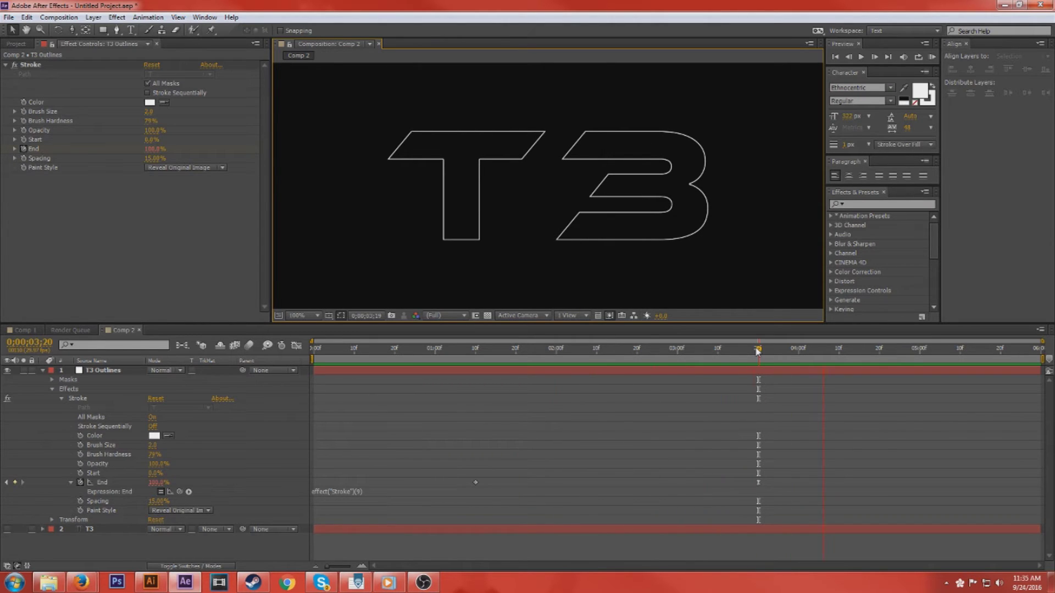
click(862, 57)
mouse_move(760, 353)
mouse_down()
mouse_move(400, 379)
mouse_move(622, 407)
mouse_move(473, 405)
mouse_move(602, 434)
mouse_up()
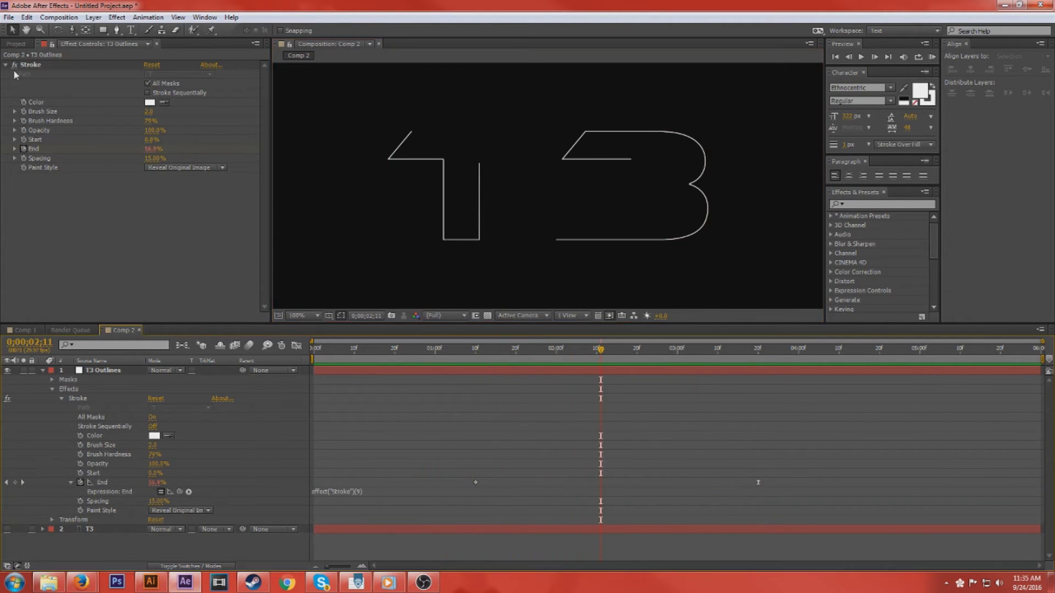
Try Stroke brush sizes of 6 and then 4, checking the outline thickness
click(149, 112)
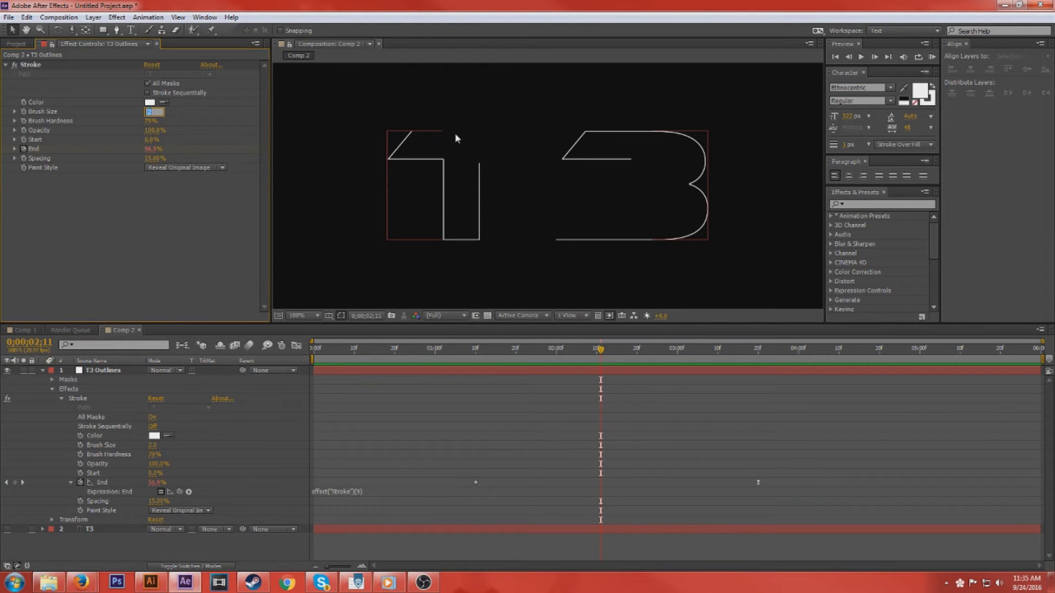
text(6)
key(Return)
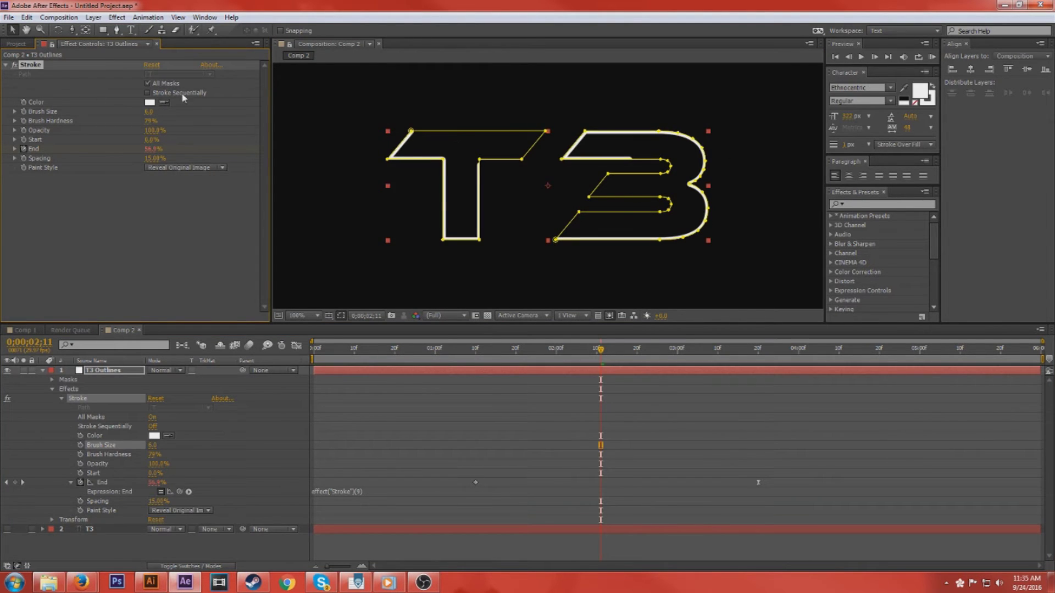
click(150, 111)
text(4)
key(Return)
click(992, 204)
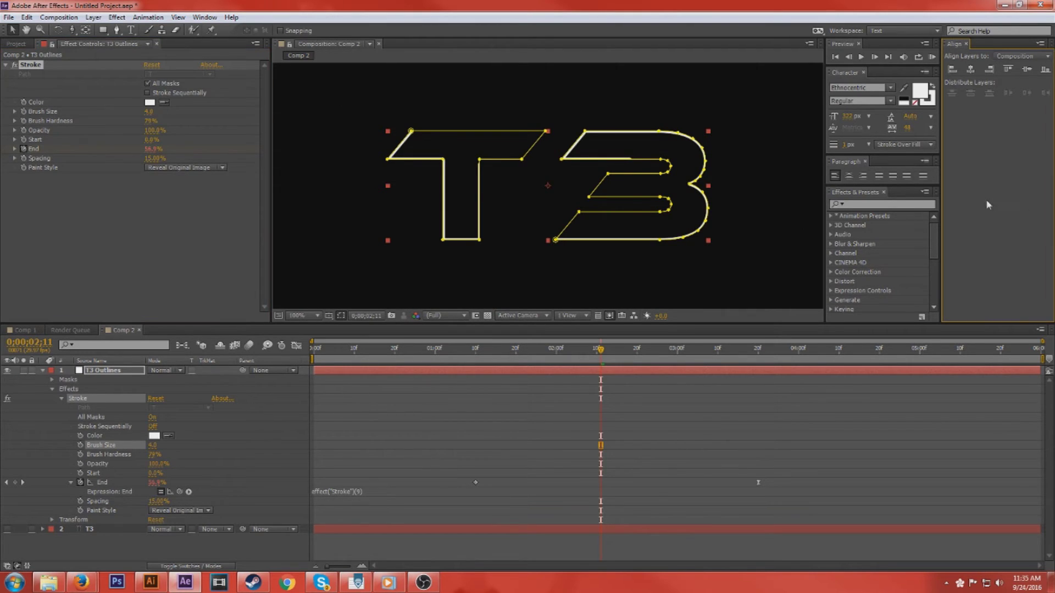
click(748, 219)
mouse_move(599, 357)
mouse_down()
mouse_move(749, 357)
mouse_move(529, 357)
mouse_up()
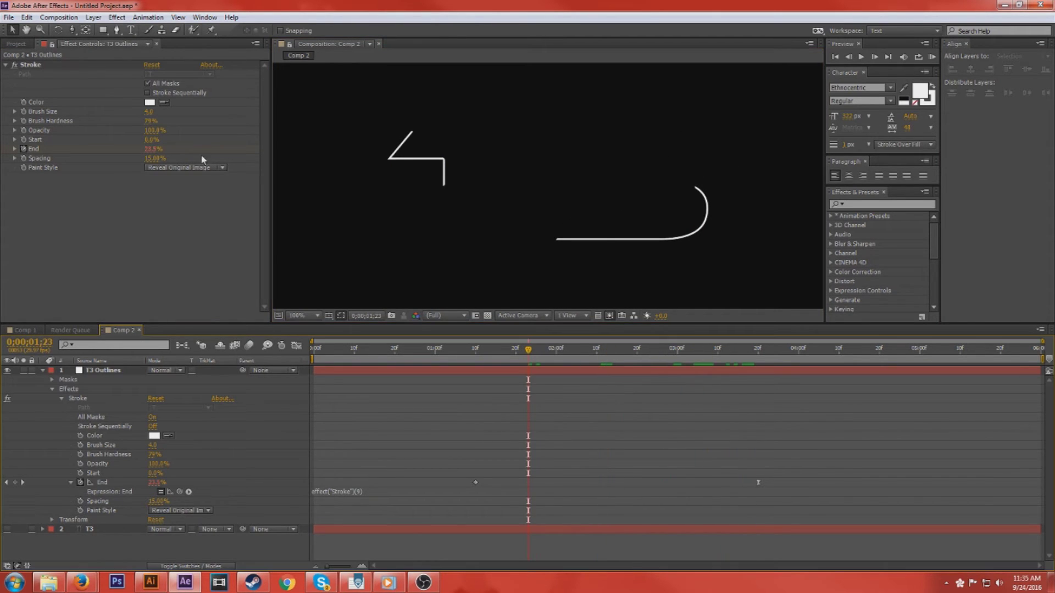
Settle on brush size 3, check the full write-on, and collapse the T3 Outlines properties
click(148, 112)
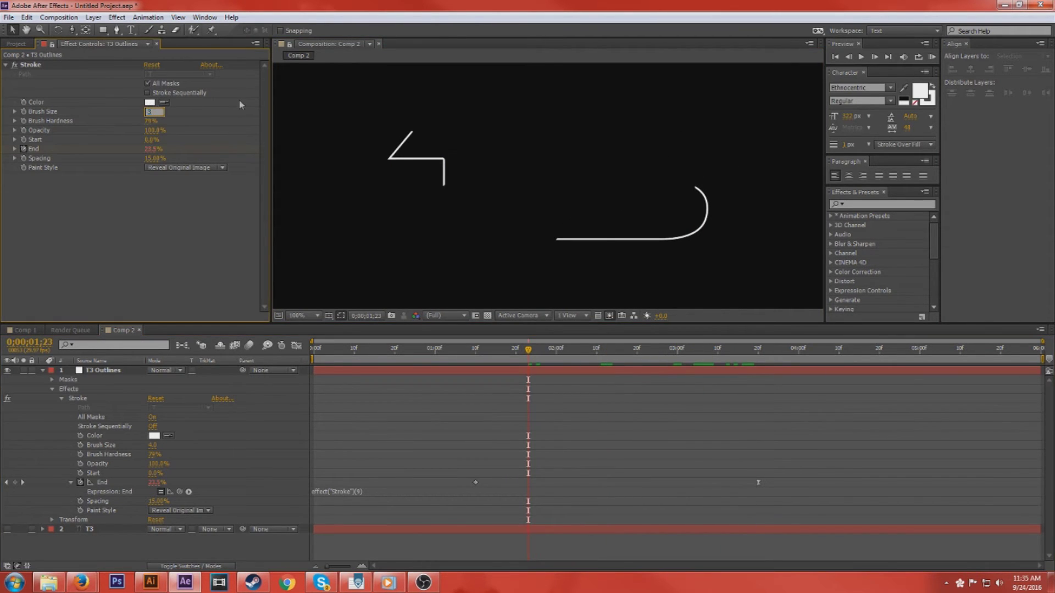
text(3)
key(Return)
click(992, 164)
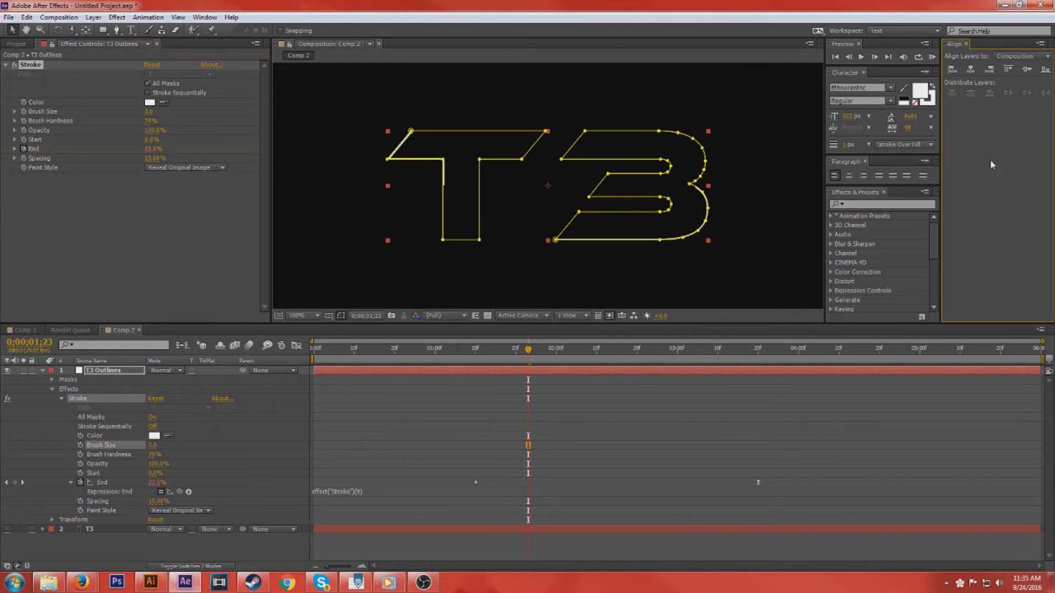
click(716, 249)
mouse_move(528, 350)
mouse_down()
mouse_move(443, 355)
mouse_move(763, 384)
mouse_move(367, 348)
mouse_up()
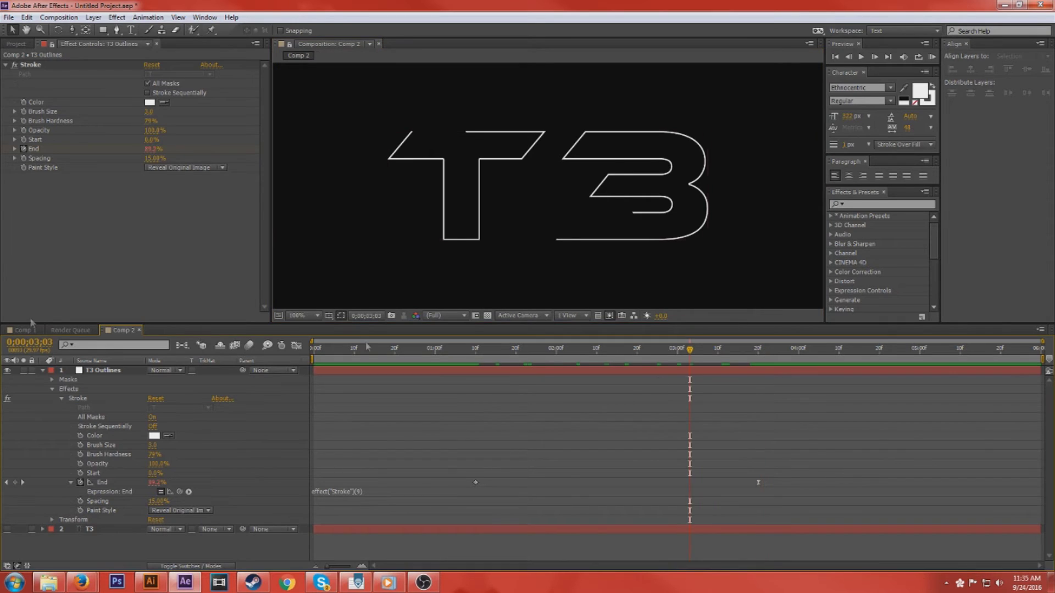
click(46, 371)
click(43, 371)
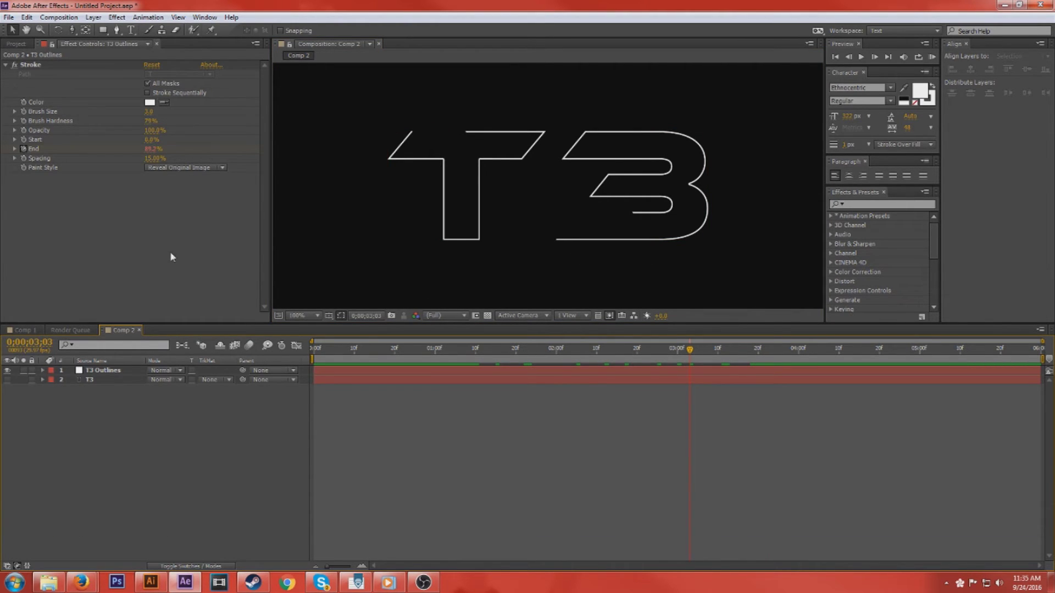
Drag Pink Sky_Final.wmv from the Project panel into Comp 2 as the bottom layer and scrub to check
click(13, 43)
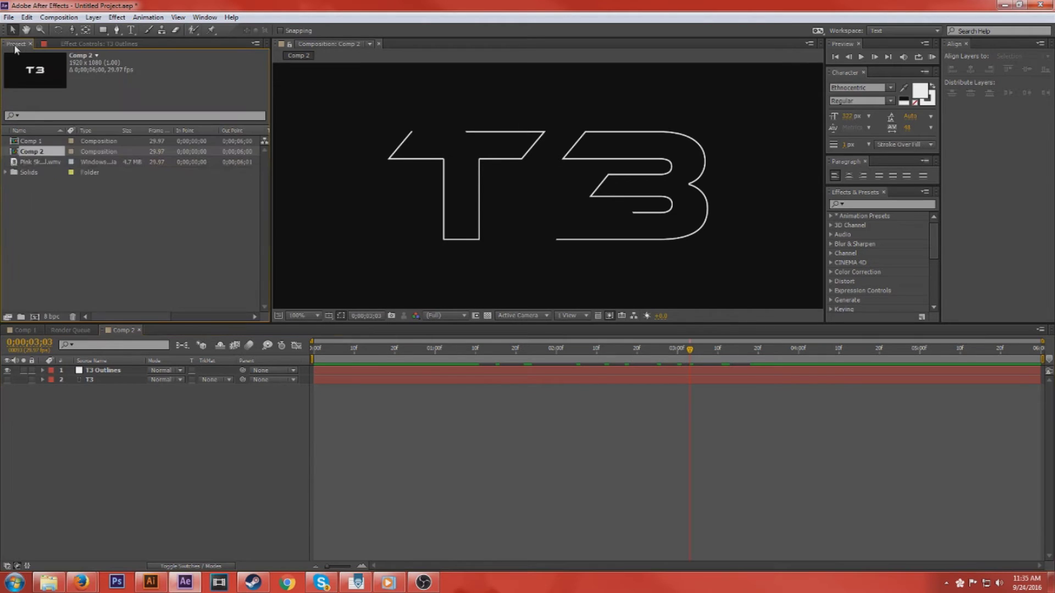
click(36, 163)
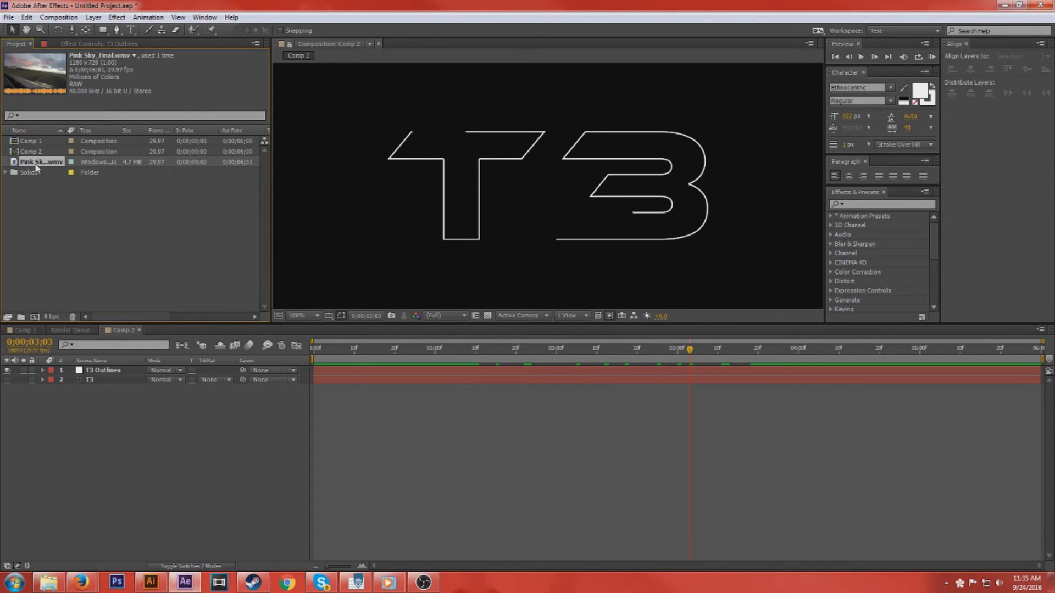
drag(57, 168, 142, 455)
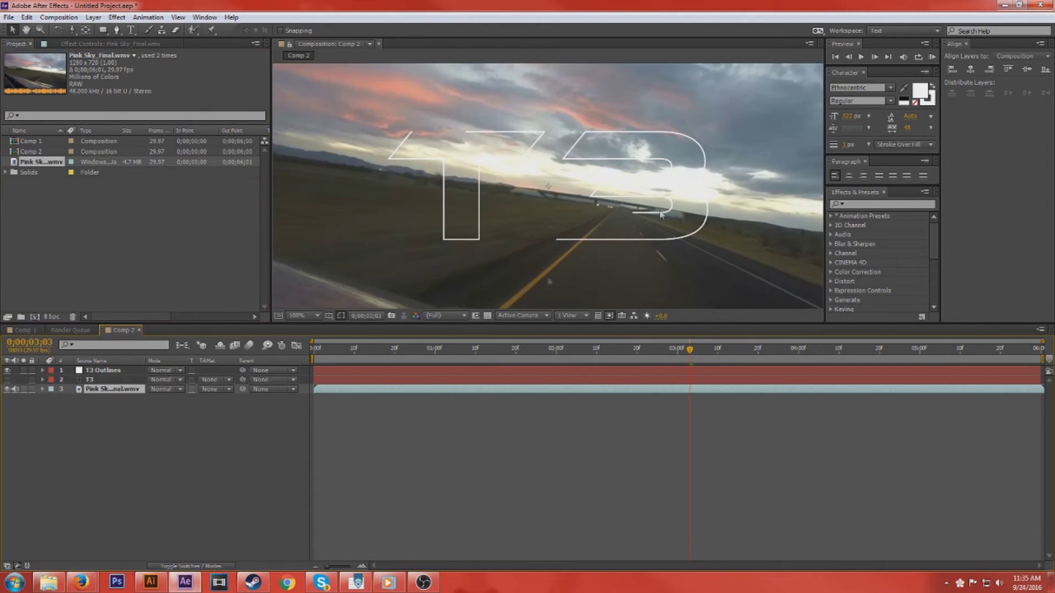
drag(690, 348, 459, 352)
drag(459, 397, 859, 407)
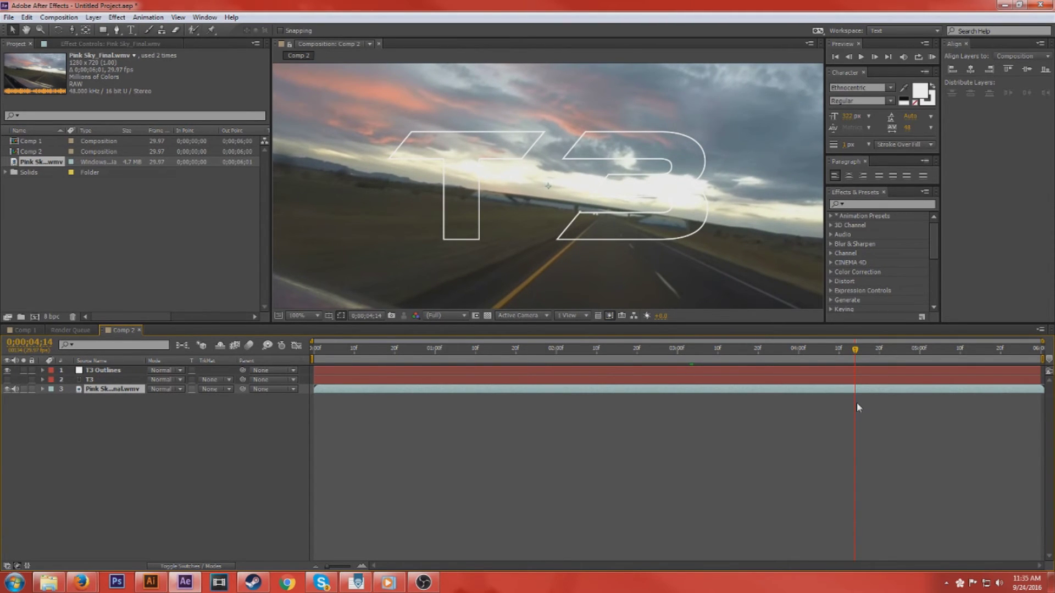
drag(858, 406, 807, 403)
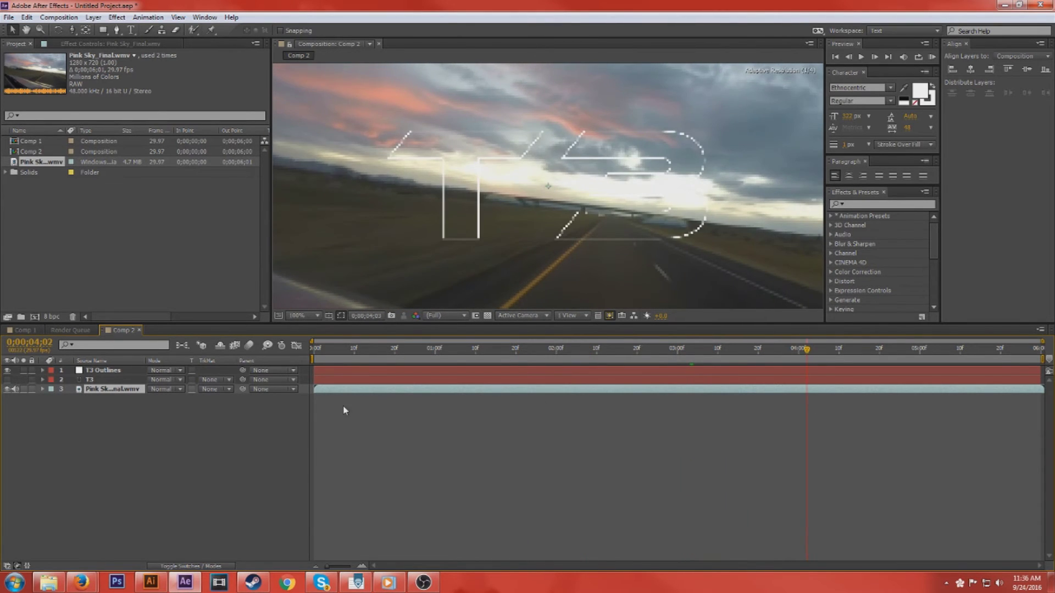
drag(319, 407, 754, 405)
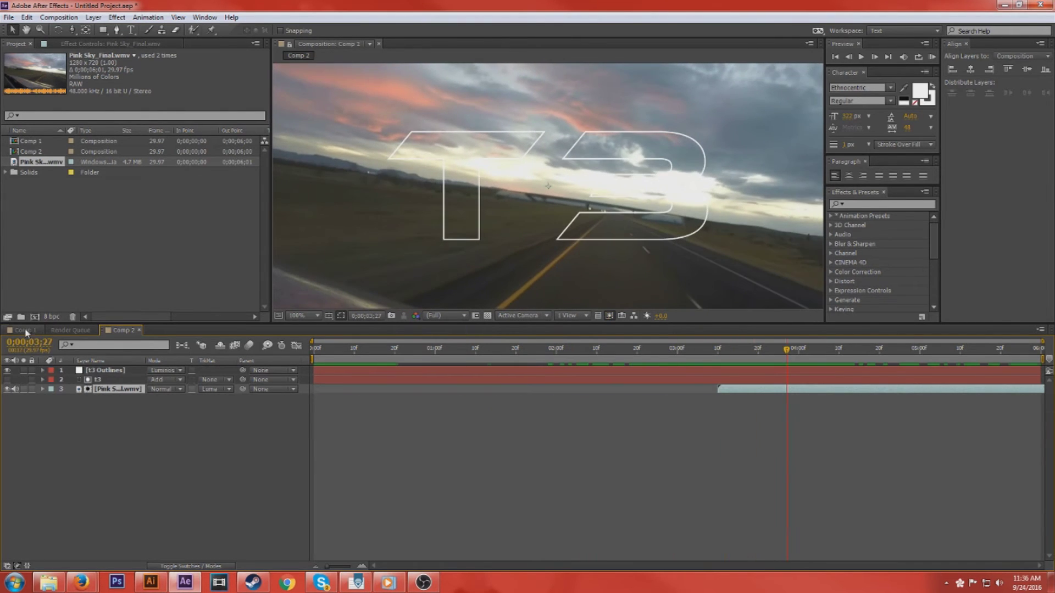
Compare against the matted T3 animation in Comp 1, then return to Comp 2
click(25, 330)
mouse_move(789, 354)
mouse_down()
mouse_move(588, 352)
mouse_move(778, 358)
mouse_up()
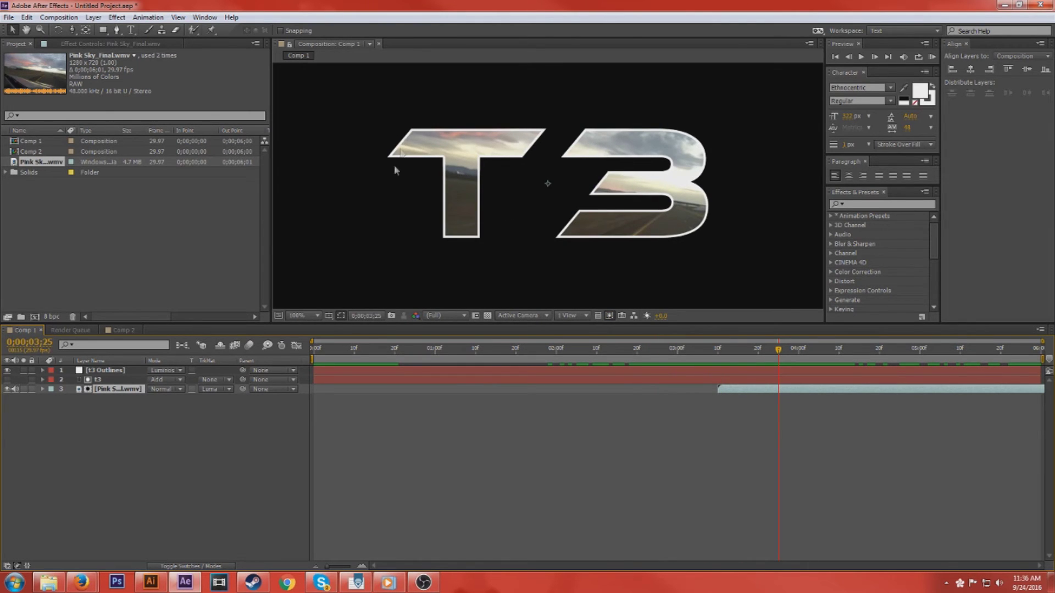
click(121, 329)
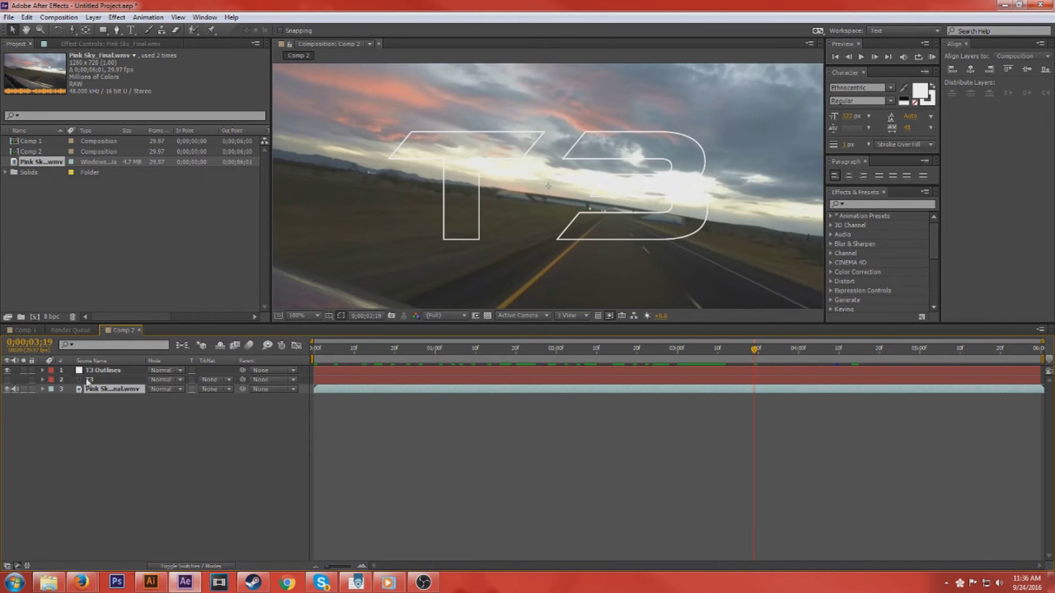
Set the Pink Sky layer's track matte to Luma Matte 'T3' and scrub to check
click(225, 390)
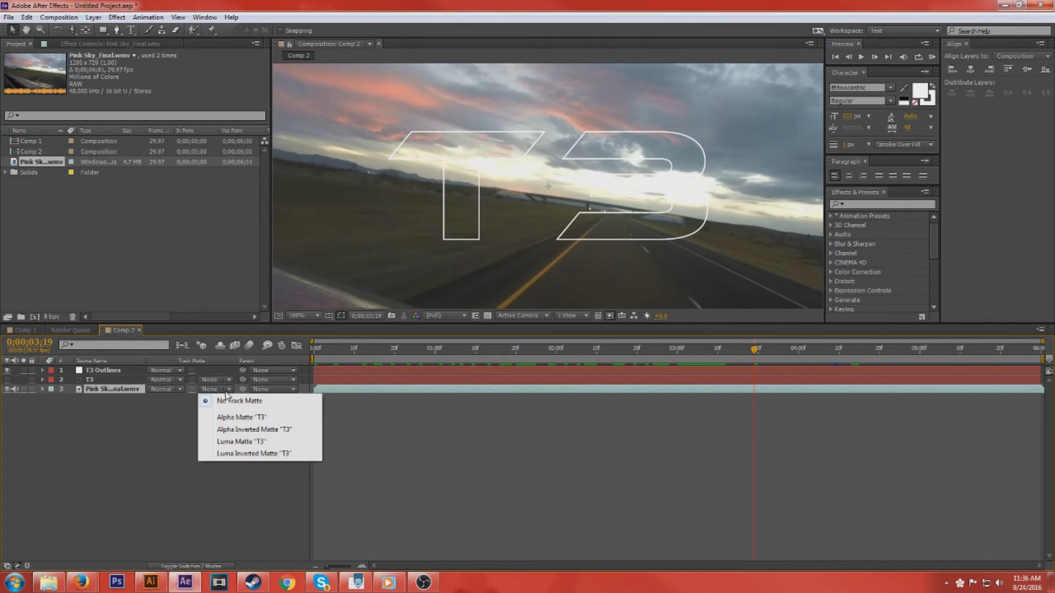
click(271, 441)
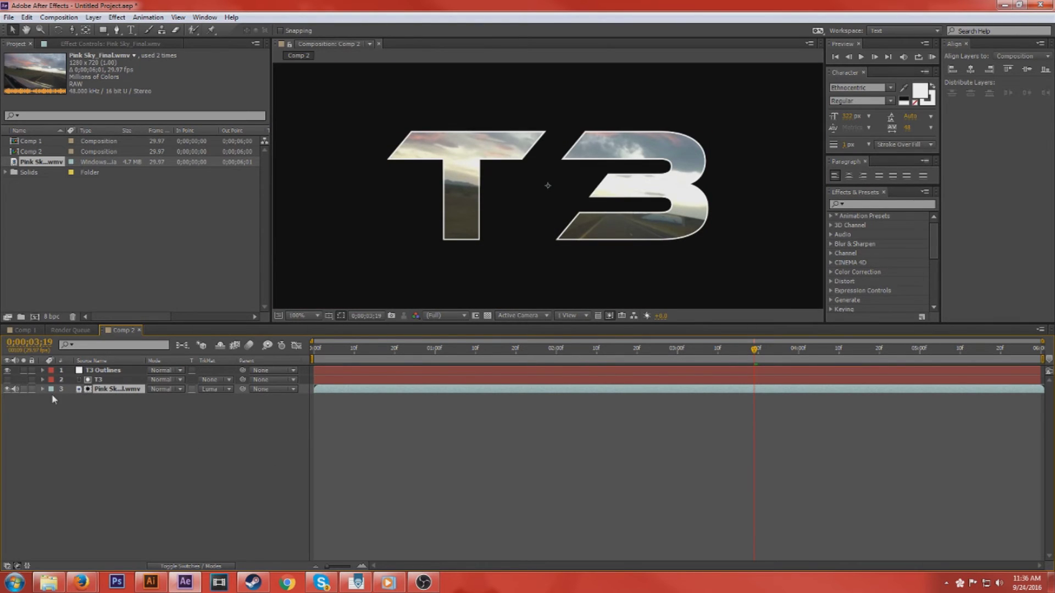
click(222, 390)
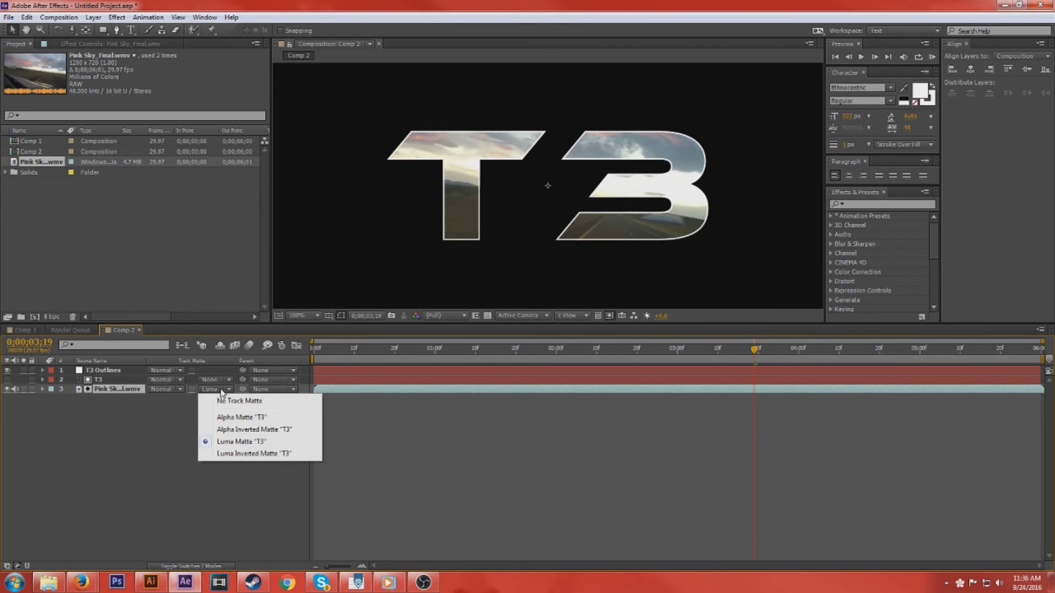
click(191, 502)
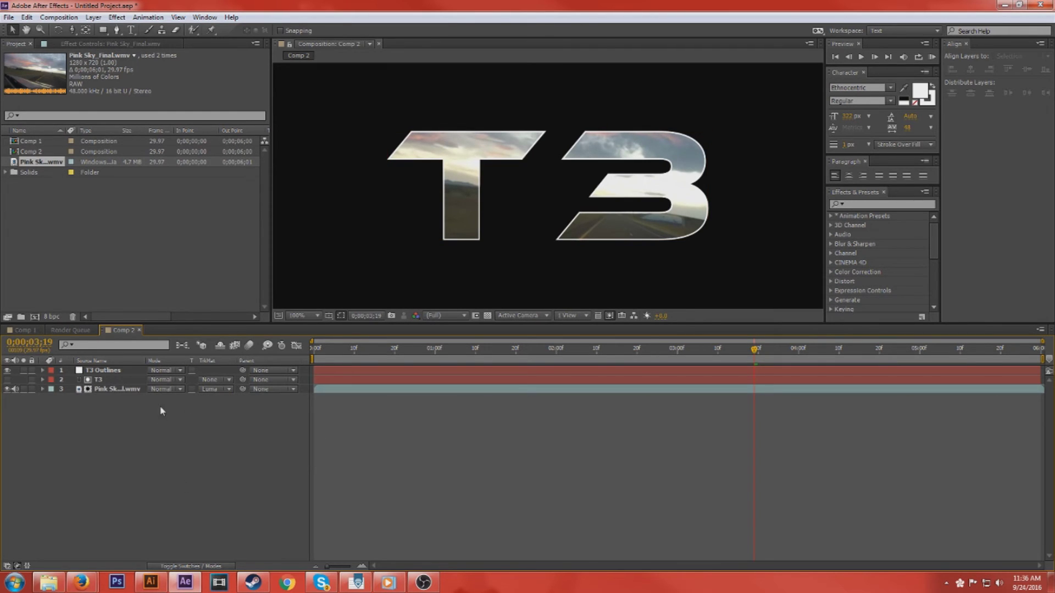
click(197, 566)
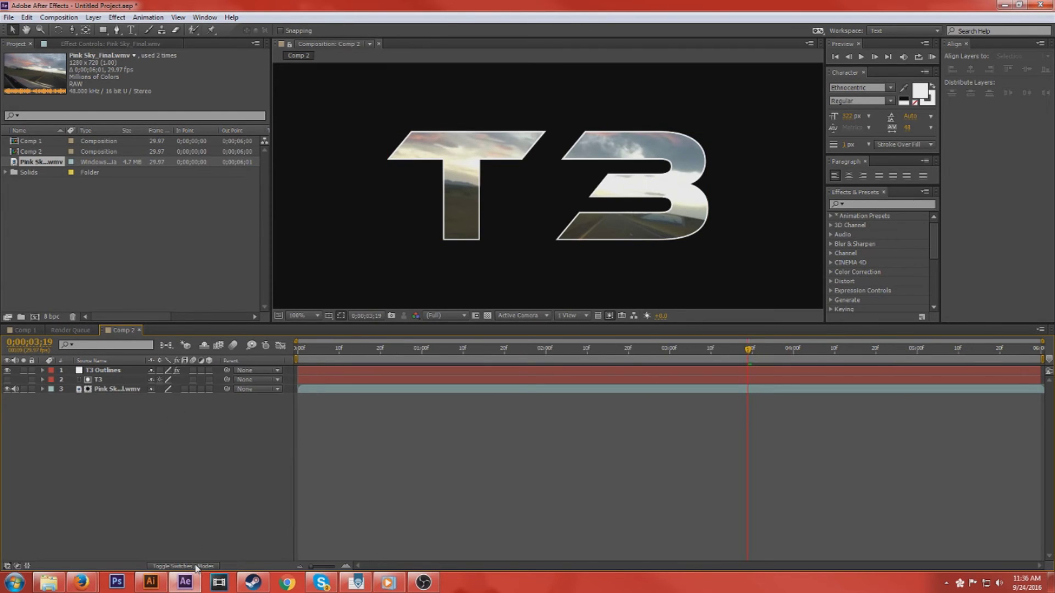
click(198, 567)
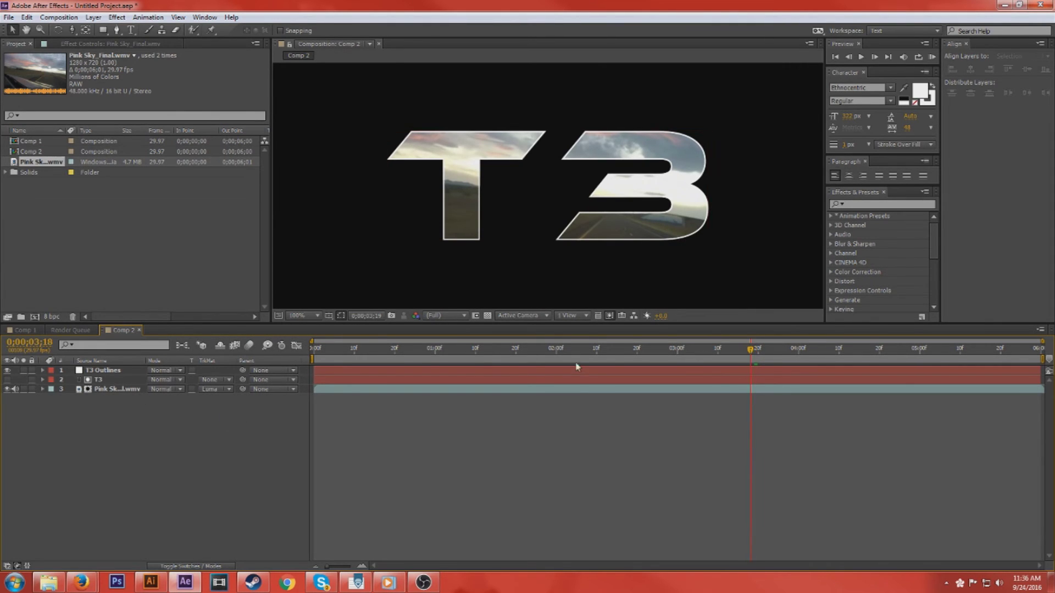
drag(578, 365, 758, 376)
click(759, 355)
drag(322, 391, 768, 394)
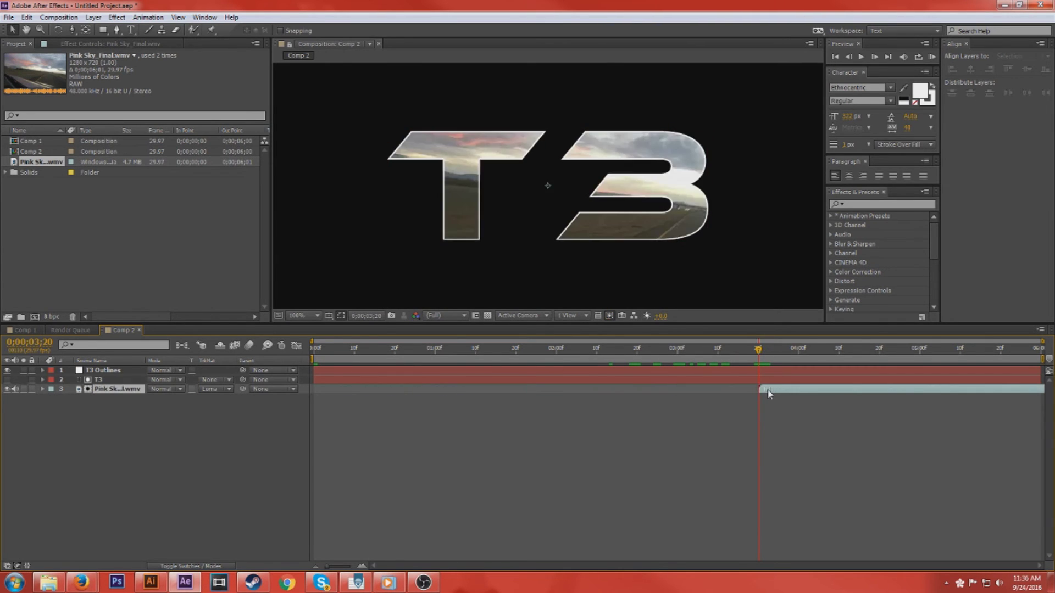
mouse_move(761, 355)
mouse_down()
mouse_move(329, 358)
mouse_move(835, 394)
mouse_move(309, 391)
mouse_move(322, 393)
mouse_up()
key(Home)
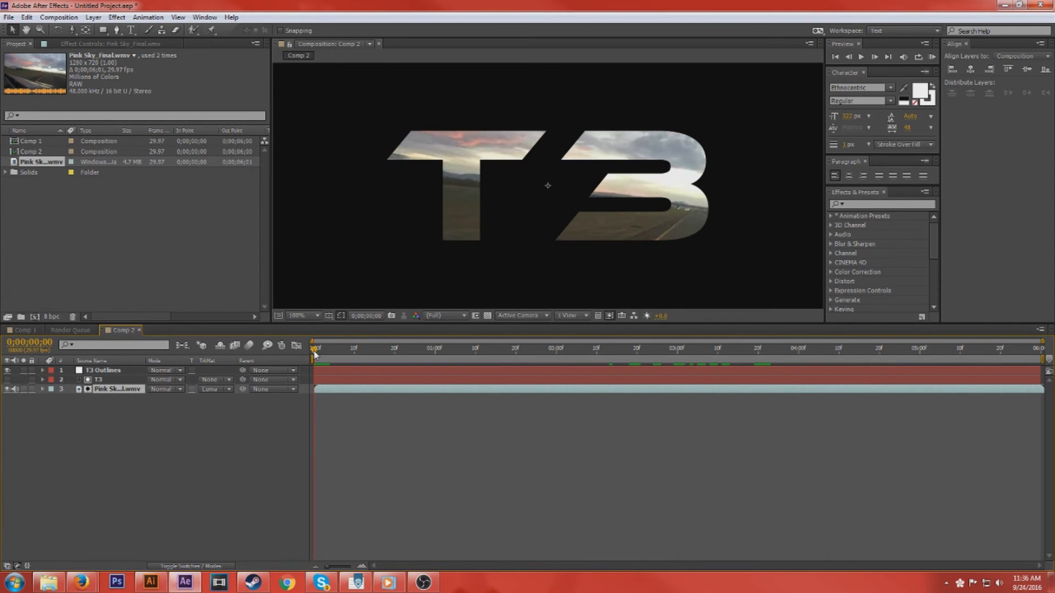
click(230, 390)
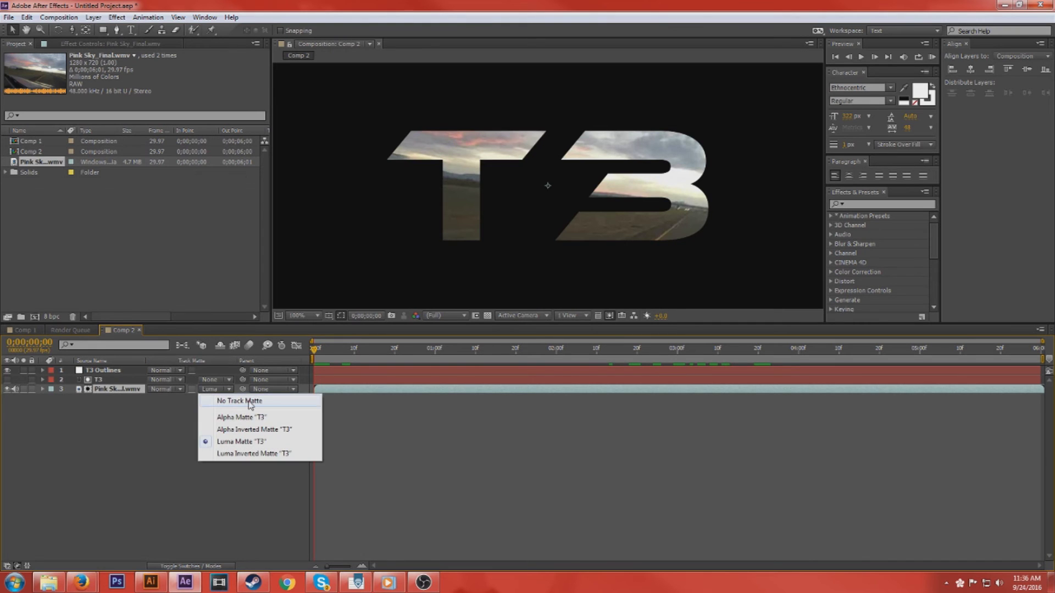
click(239, 401)
drag(312, 350, 769, 363)
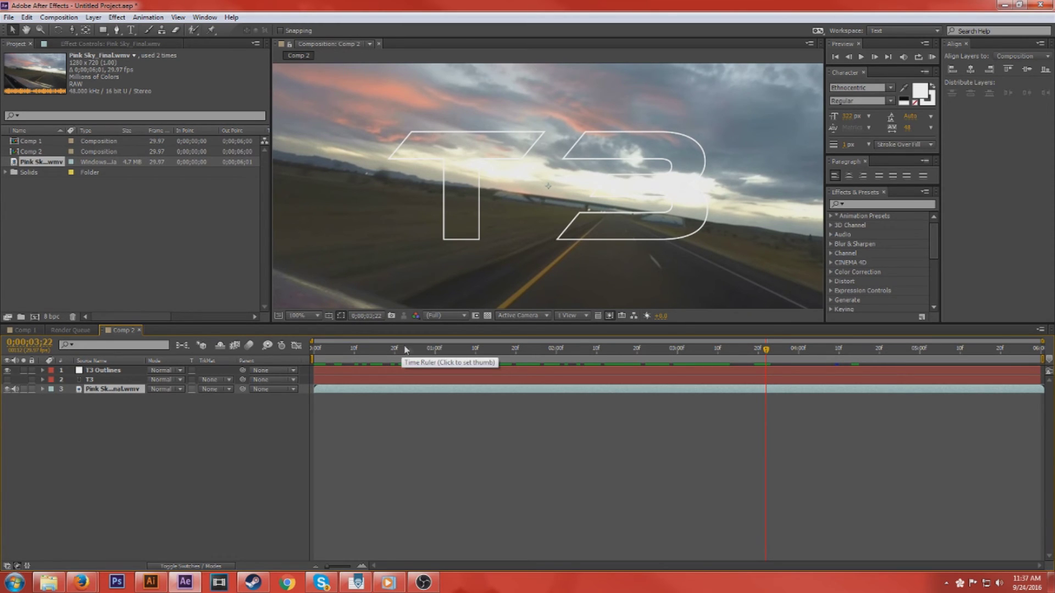
key(Home)
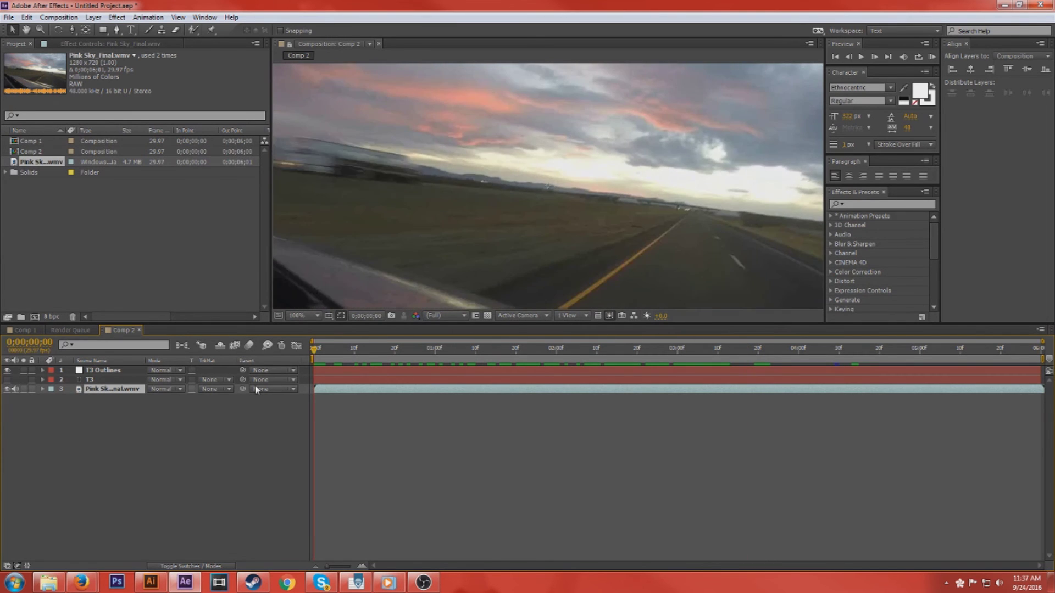
drag(314, 385, 874, 389)
key(comma)
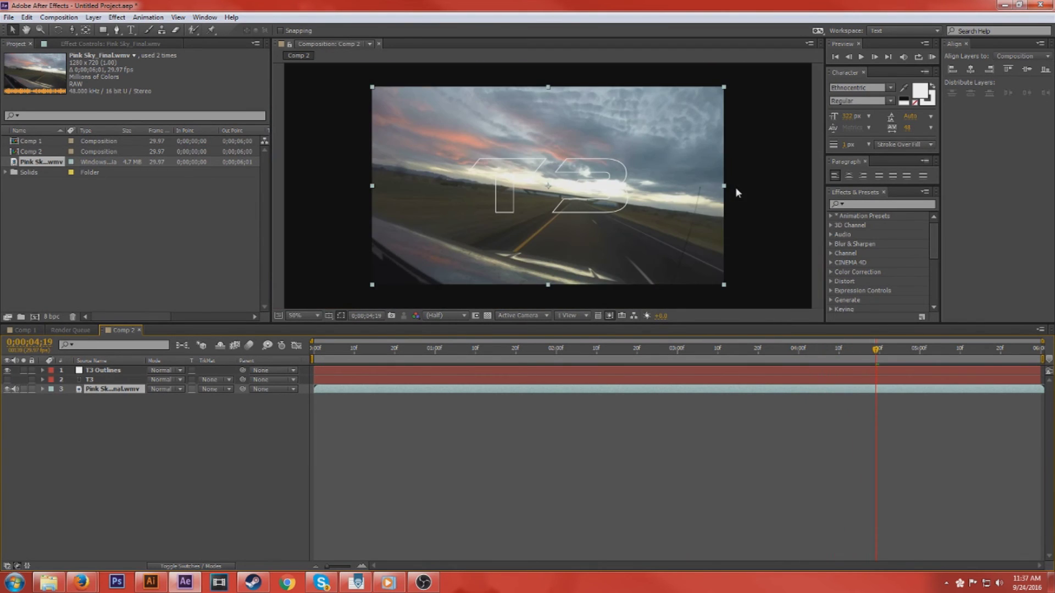
drag(873, 350, 846, 349)
drag(613, 368, 815, 370)
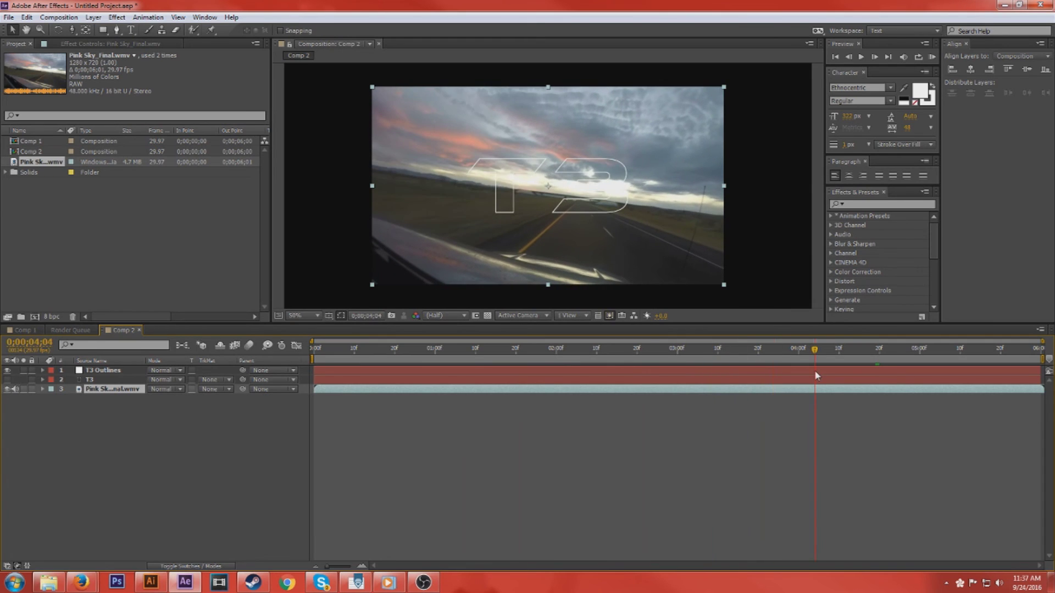
click(225, 389)
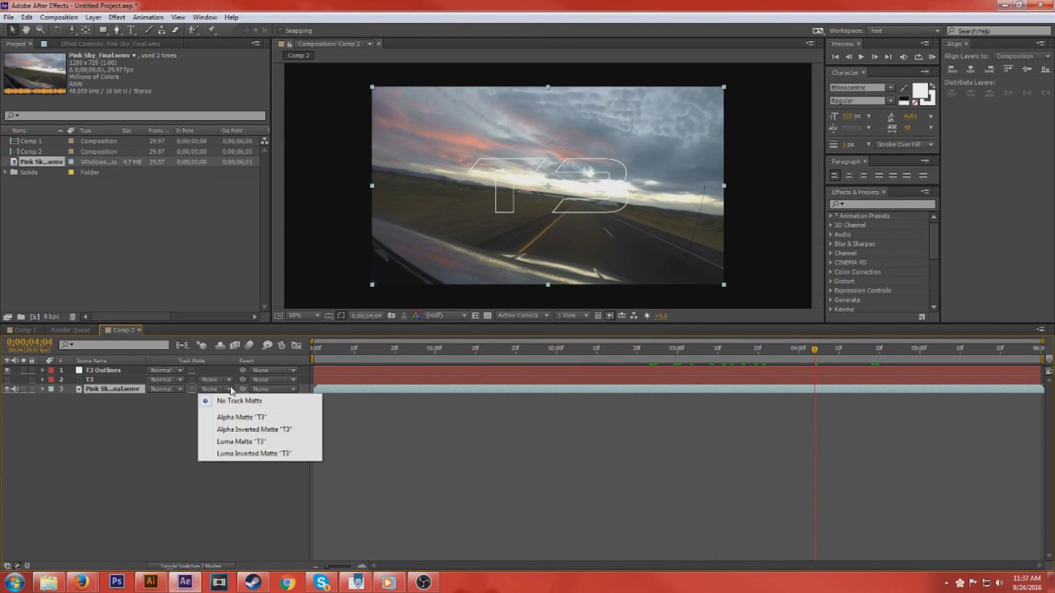
click(278, 443)
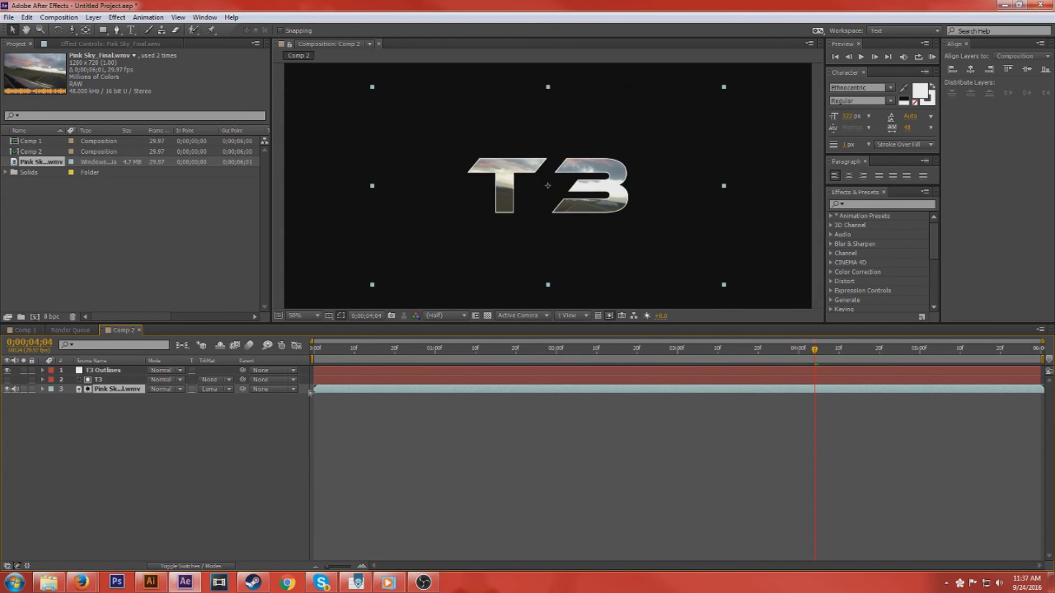
Start the Pink Sky layer at 3;20, RAM-preview it, and reveal its Opacity property
drag(814, 351, 759, 352)
drag(421, 394, 817, 391)
key(KP_0)
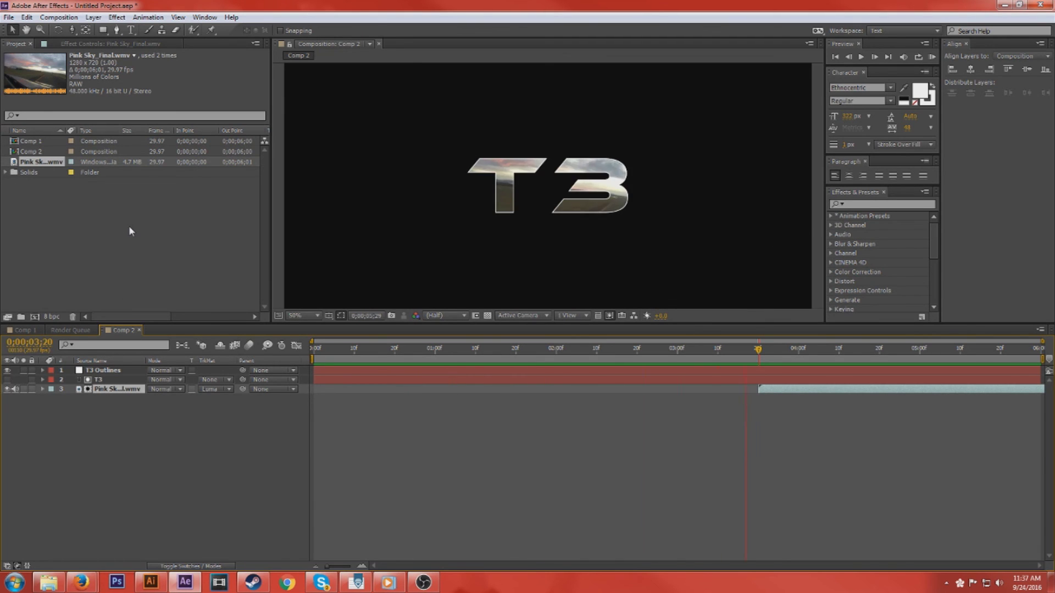
key(space)
key(t)
Add a starting Opacity keyframe of 0% on the Pink Sky footage at 3;20
click(71, 399)
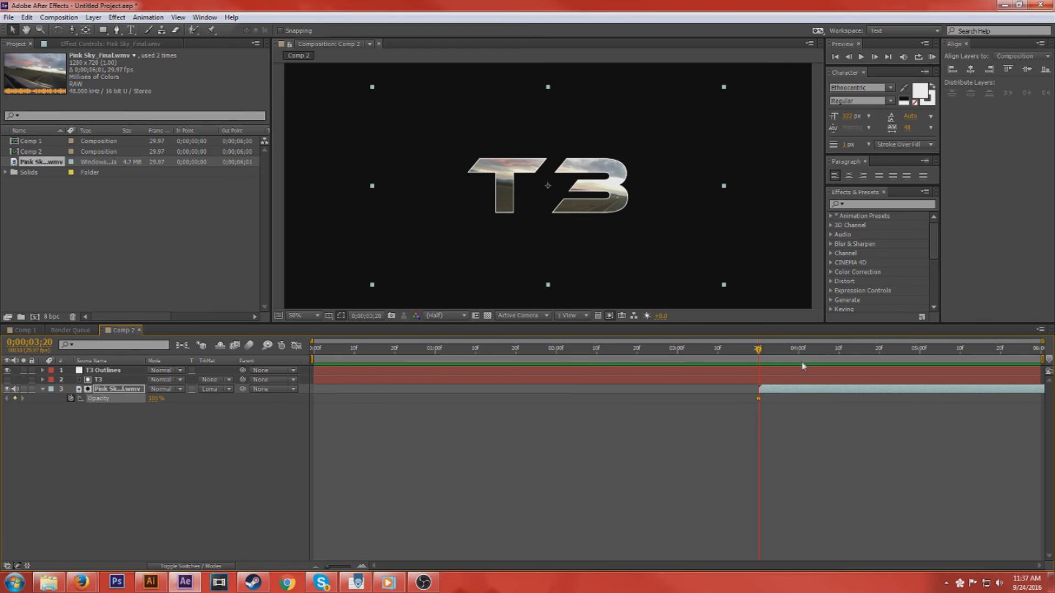
click(157, 400)
text(0)
key(Return)
Add a 100% Opacity keyframe at 4;00 and preview the fade-in
click(801, 357)
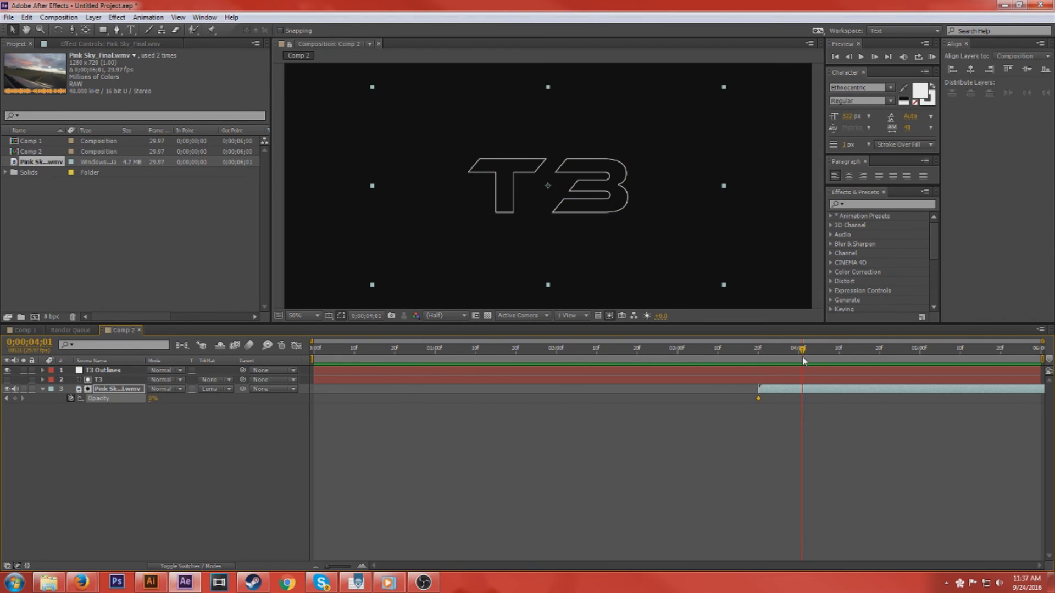
click(154, 399)
text(100)
key(Return)
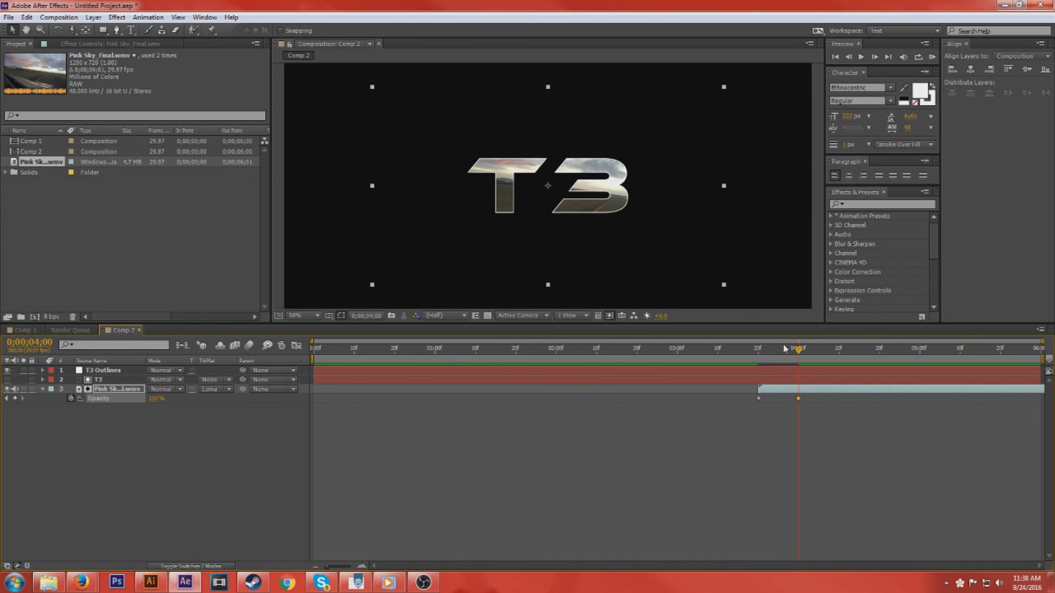
key(space)
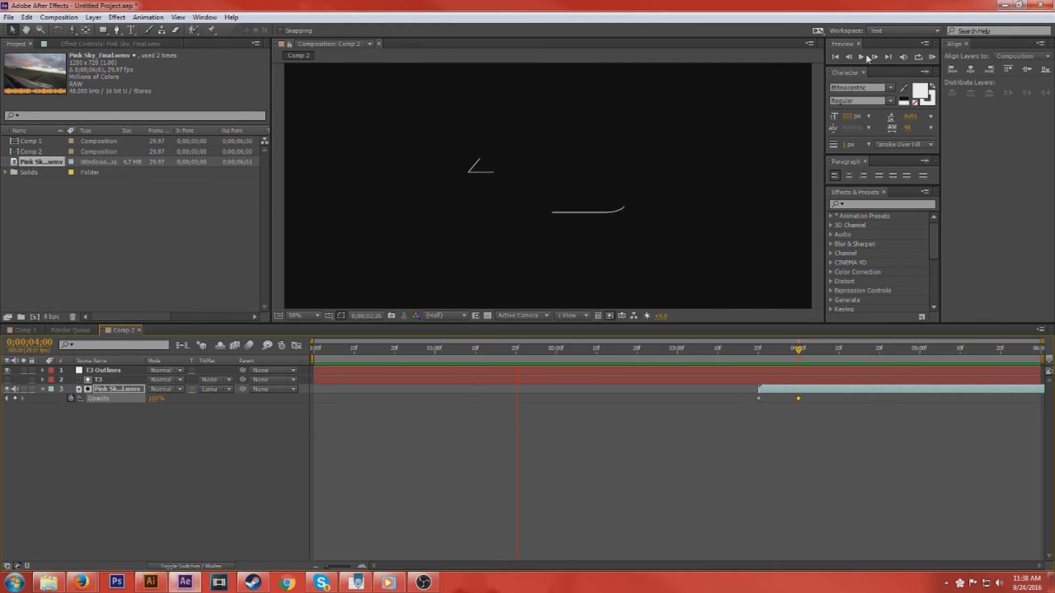
key(space)
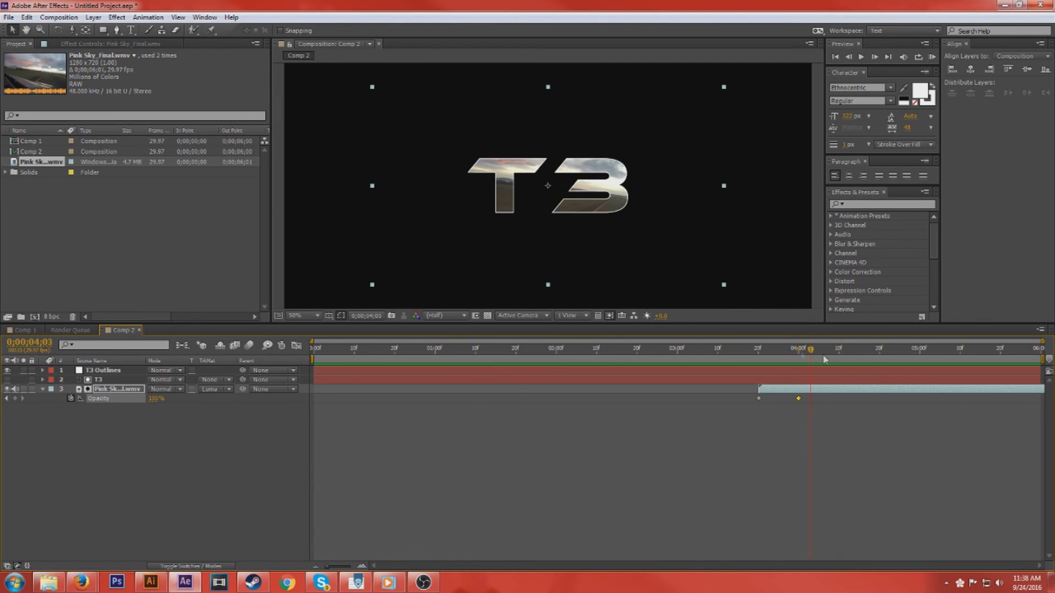
Move the 100% Opacity keyframe to 4;10 and preview the slower fade
drag(799, 349, 845, 362)
drag(800, 400, 818, 407)
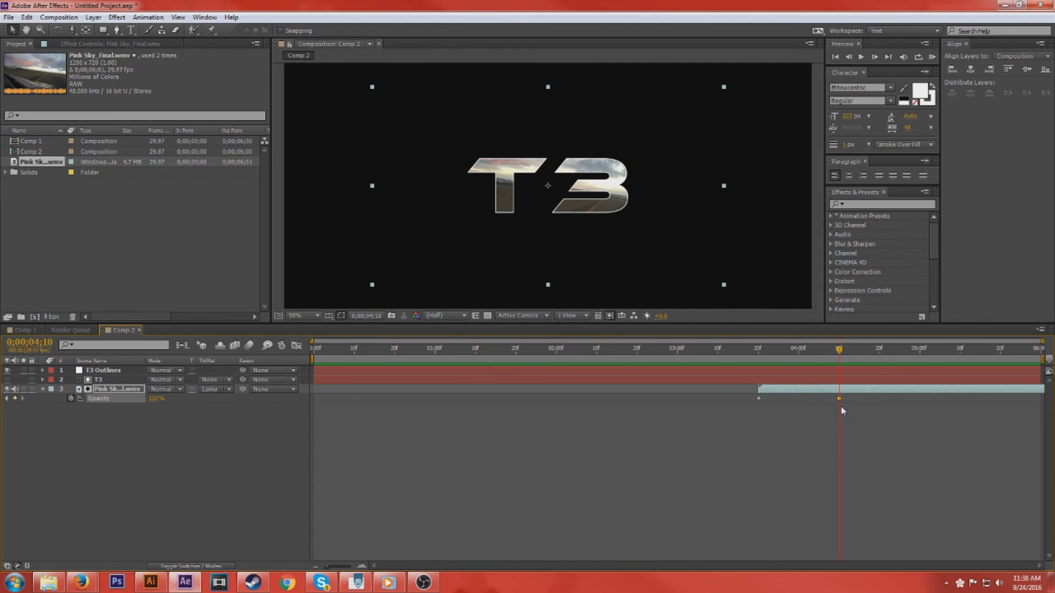
key(space)
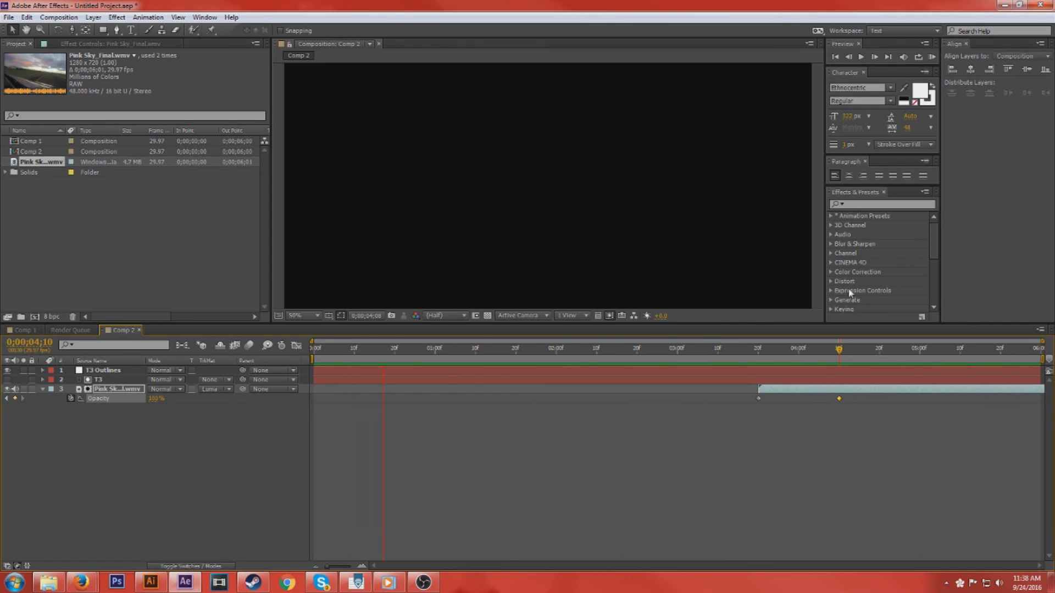
click(424, 349)
drag(426, 350, 680, 418)
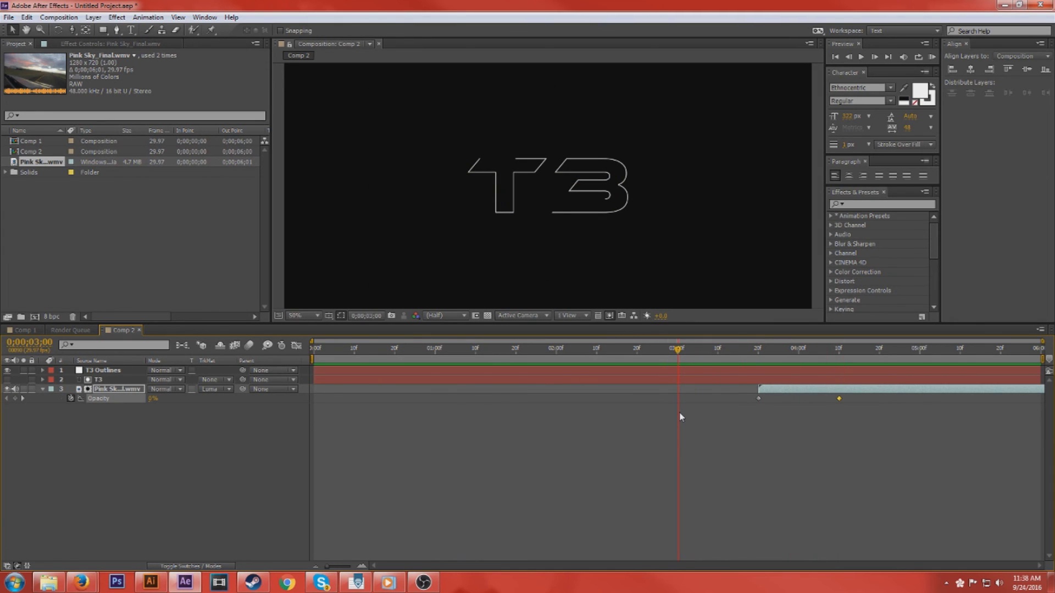